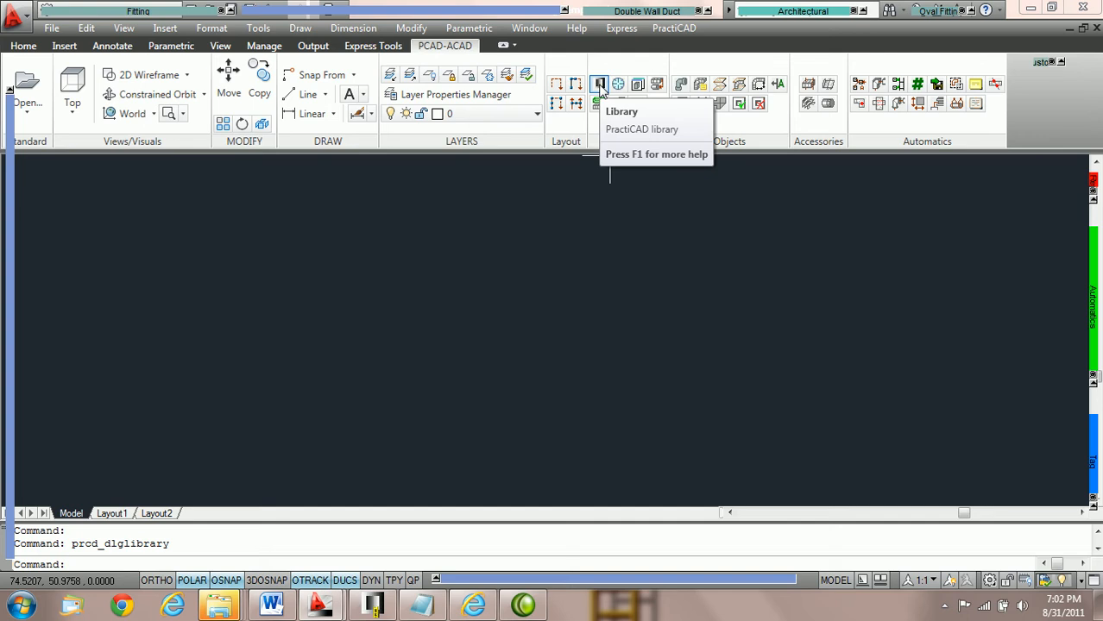
Step: Create a new layer named _ML_PURCHASED in the layer manager
{"action": "left_click", "coordinate": [457, 98]}
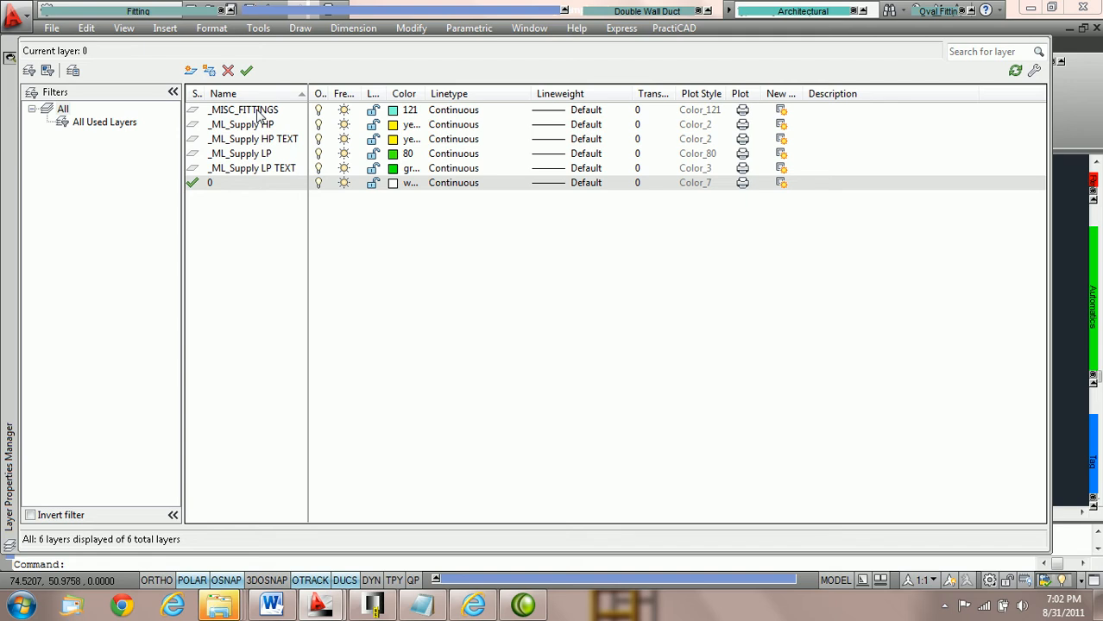
{"action": "left_click", "coordinate": [191, 70]}
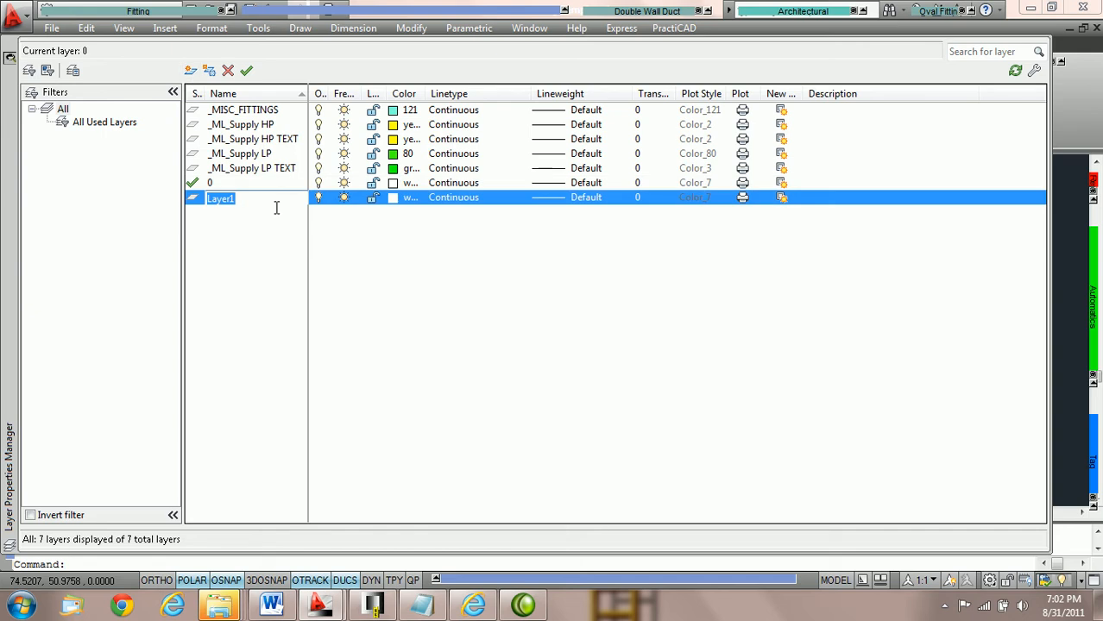
{"action": "type", "text": "_ML_OURCHASE"}
{"action": "key", "text": "BackSpace"}
{"action": "key", "text": "BackSpace"}
{"action": "key", "text": "BackSpace"}
{"action": "key", "text": "BackSpace"}
{"action": "key", "text": "BackSpace"}
{"action": "key", "text": "BackSpace"}
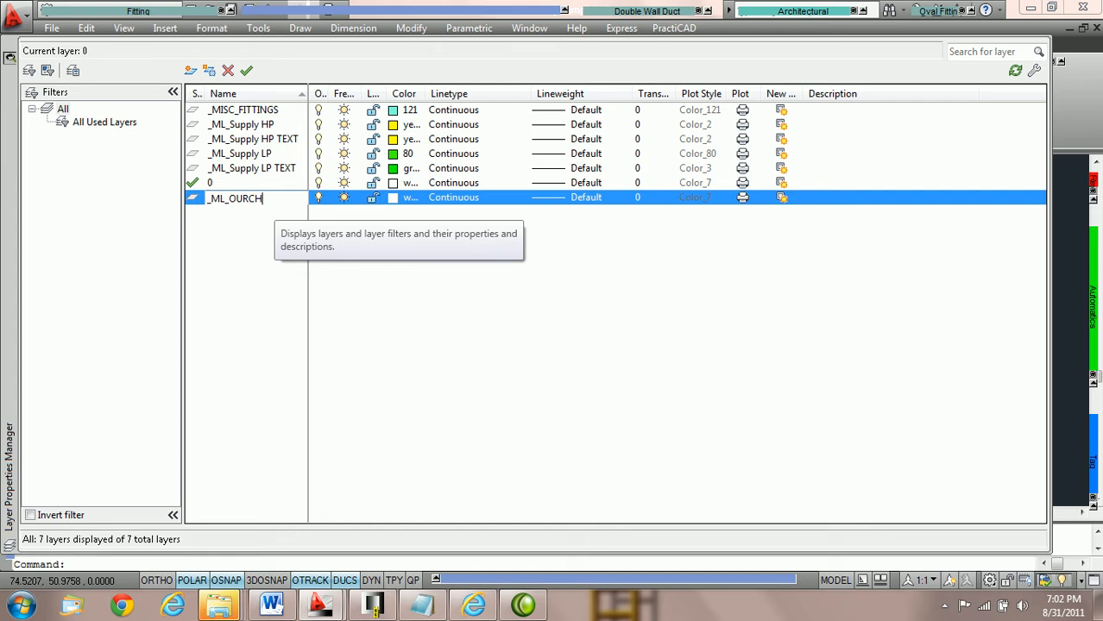
{"action": "key", "text": "BackSpace"}
{"action": "key", "text": "BackSpace"}
{"action": "type", "text": "OUR"}
{"action": "key", "text": "BackSpace"}
{"action": "key", "text": "BackSpace"}
{"action": "key", "text": "BackSpace"}
{"action": "type", "text": "PURCHASED"}
{"action": "key", "text": "Return"}
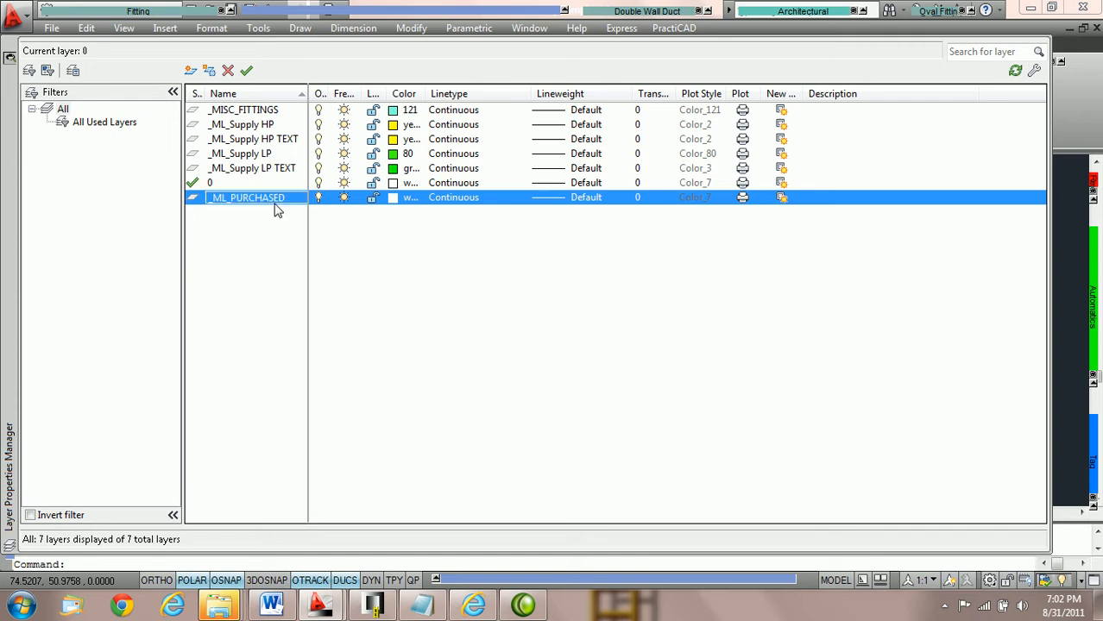
Step: Copy the _ML_PURCHASED layer name and close the layer manager
{"action": "left_click", "coordinate": [290, 202]}
{"action": "left_click_drag", "start_coordinate": [285, 199], "coordinate": [197, 207]}
{"action": "key", "text": "ctrl+c"}
{"action": "key", "text": "Delete"}
{"action": "left_click", "coordinate": [9, 48]}
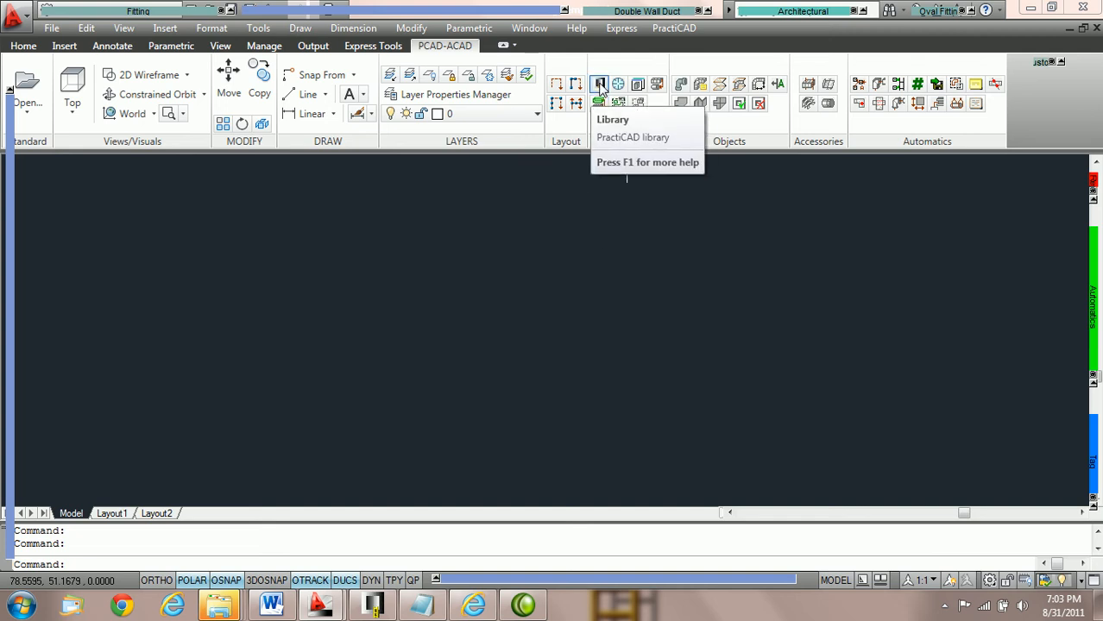
Step: In the PractiCAD library, look up the STOD'S catalog of the PractiCAM Single Wall rectangular Square-to-Round fitting
{"action": "left_click", "coordinate": [600, 85]}
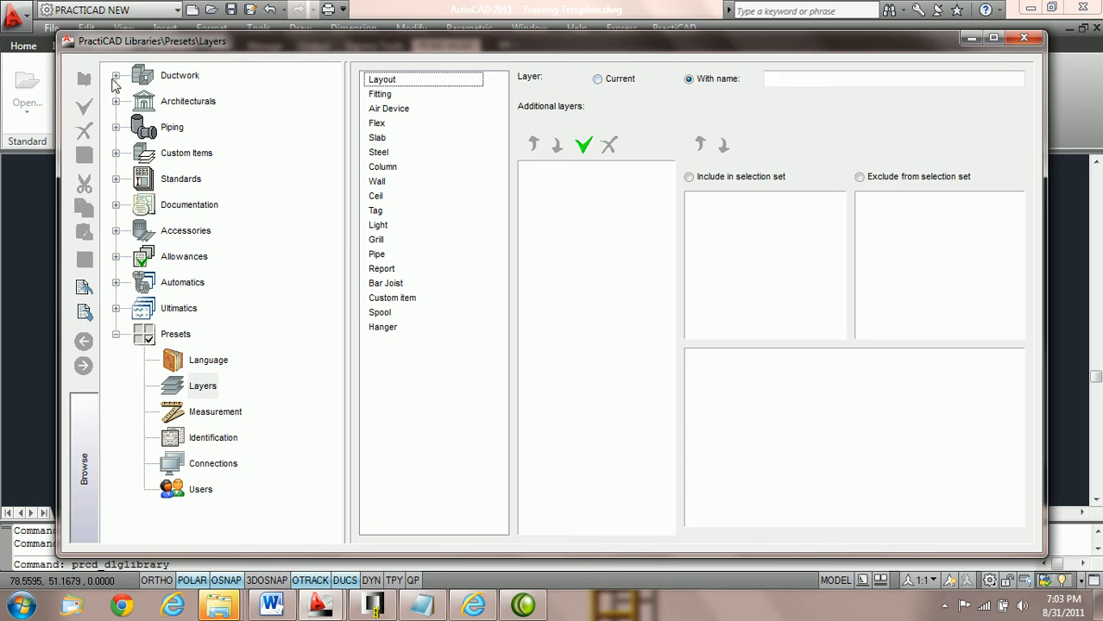
{"action": "left_click", "coordinate": [116, 76]}
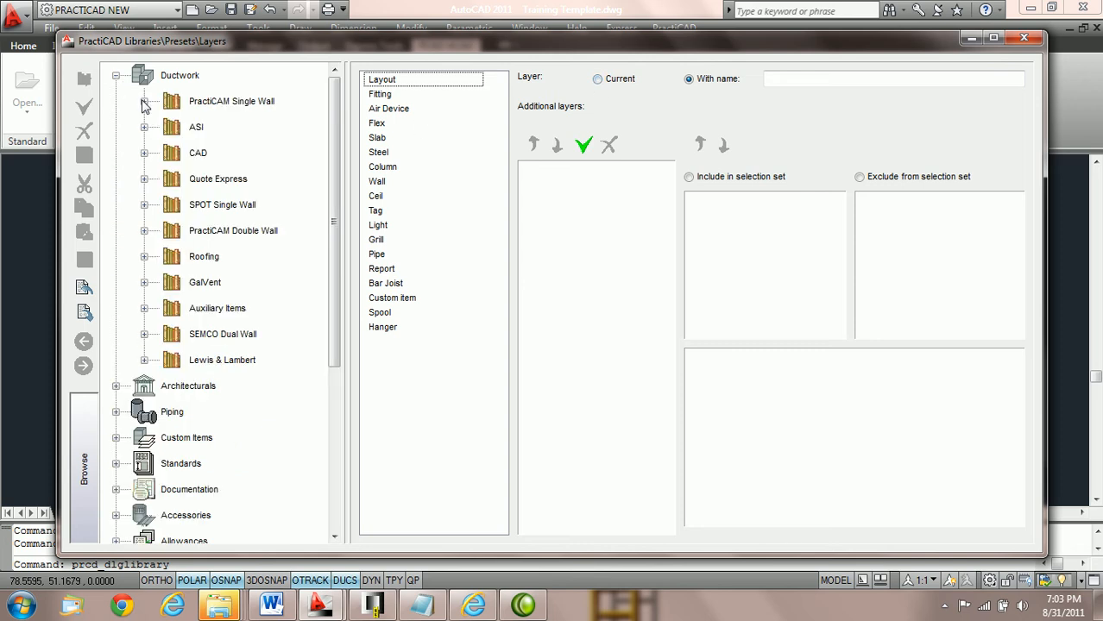
{"action": "left_click", "coordinate": [144, 101]}
{"action": "left_click", "coordinate": [173, 127]}
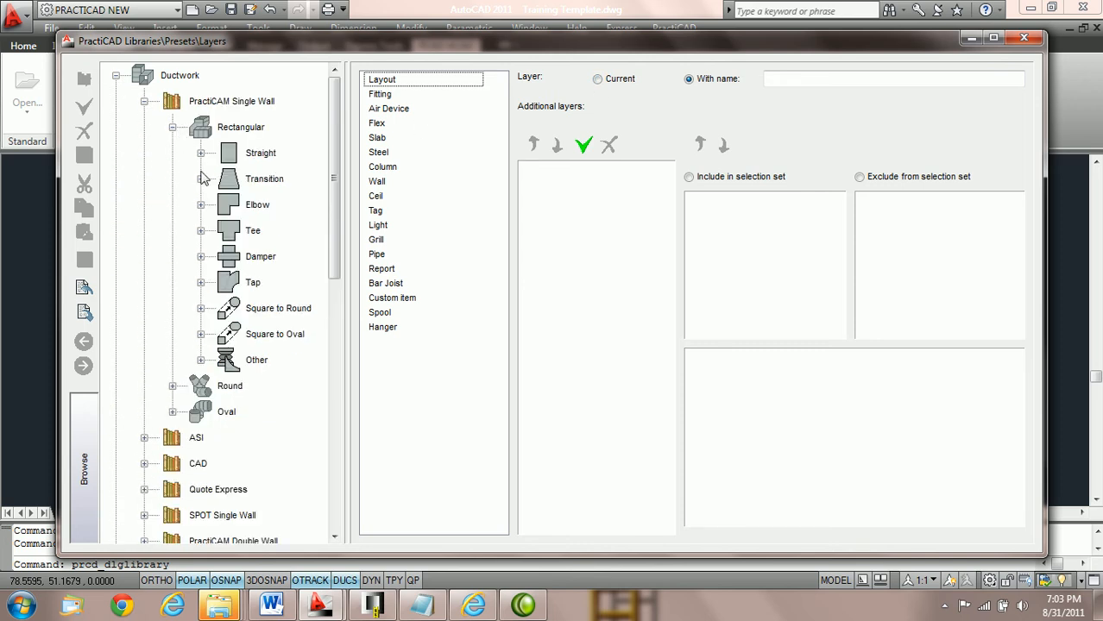
{"action": "left_click", "coordinate": [200, 308]}
{"action": "left_click_drag", "start_coordinate": [341, 316], "coordinate": [426, 324]}
{"action": "left_click", "coordinate": [302, 338]}
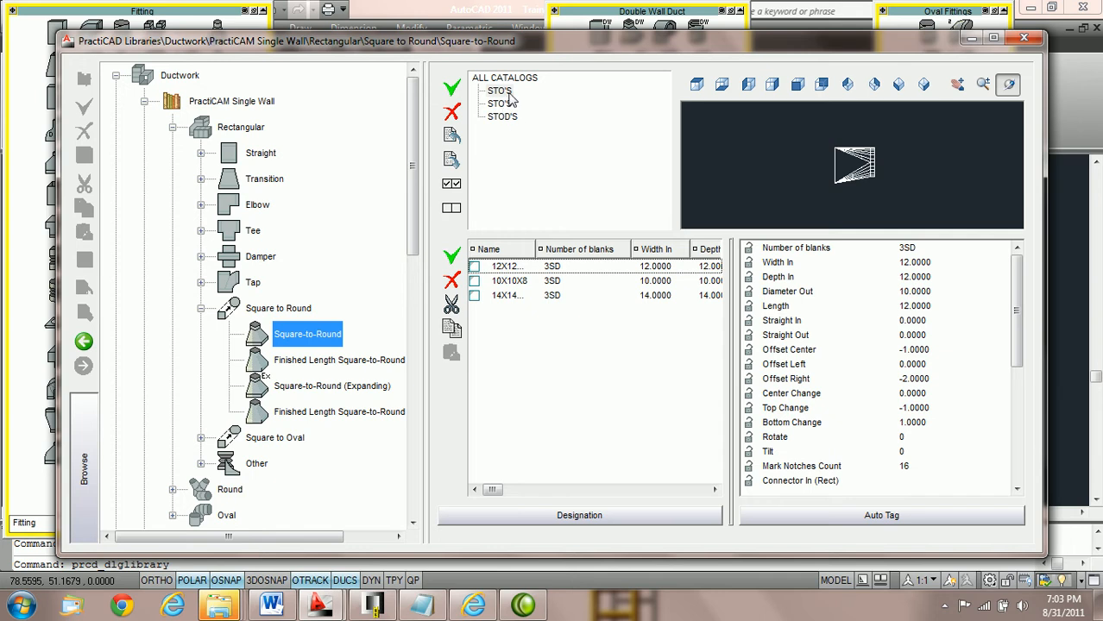
{"action": "left_click", "coordinate": [503, 118]}
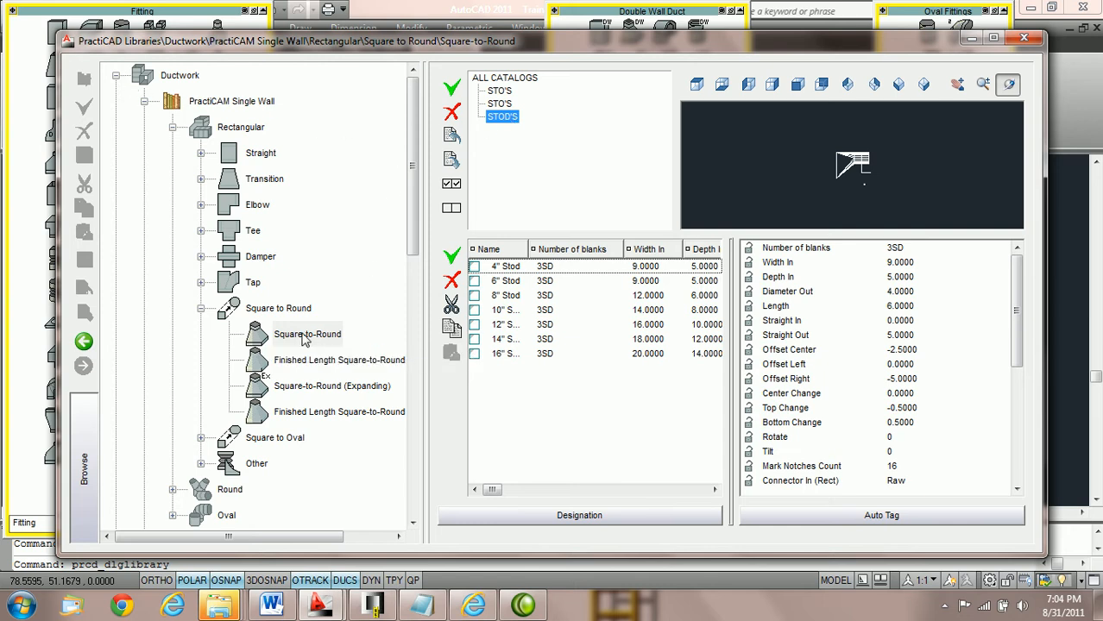
Step: In the library's layer presets, add _ML_PURCHASED as an additional layer for Fitting and move it to the end of the list
{"action": "left_click", "coordinate": [114, 76]}
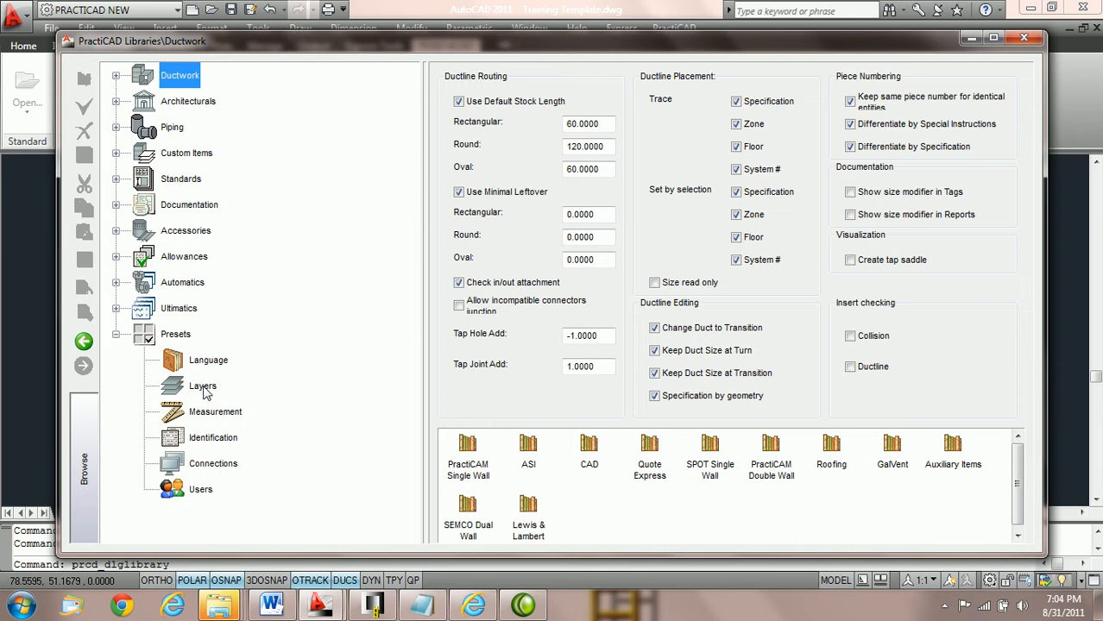
{"action": "left_click", "coordinate": [203, 388]}
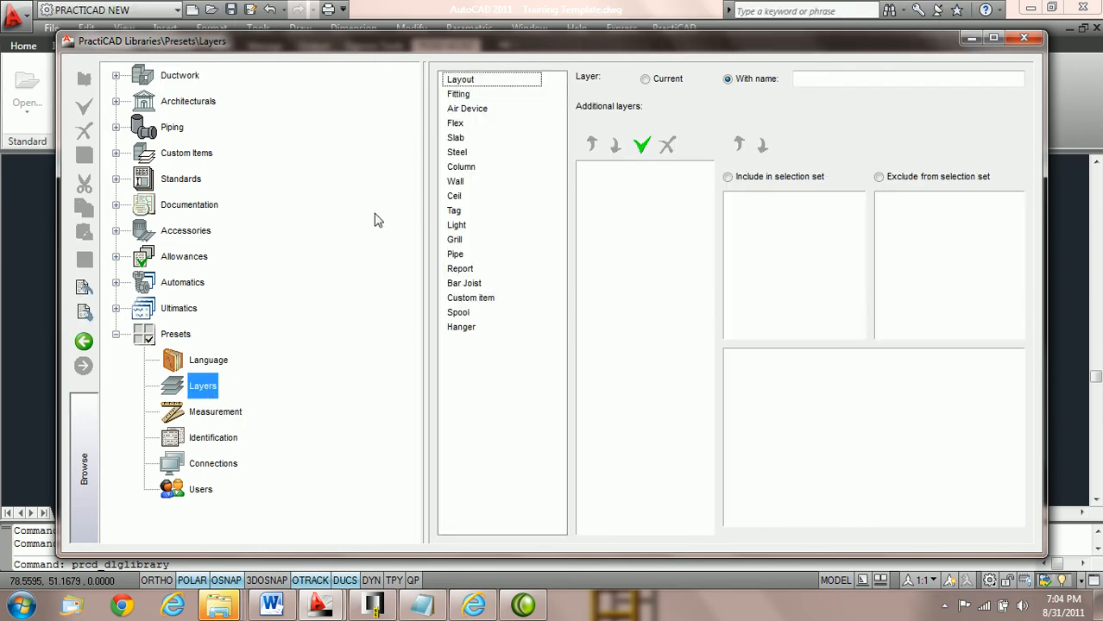
{"action": "left_click", "coordinate": [993, 38]}
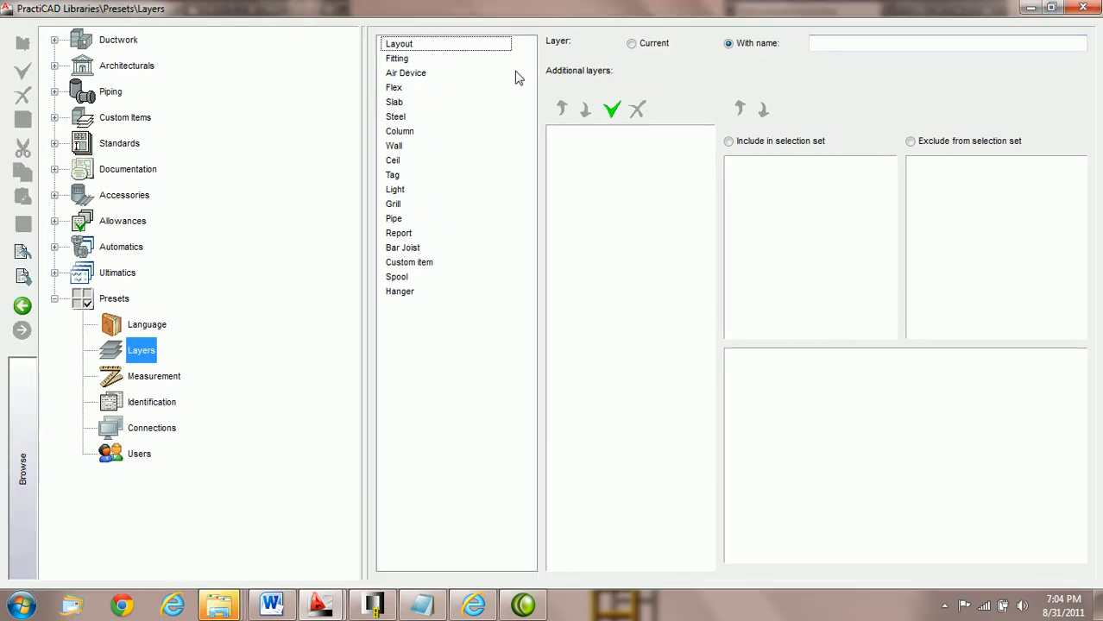
{"action": "left_click", "coordinate": [390, 59]}
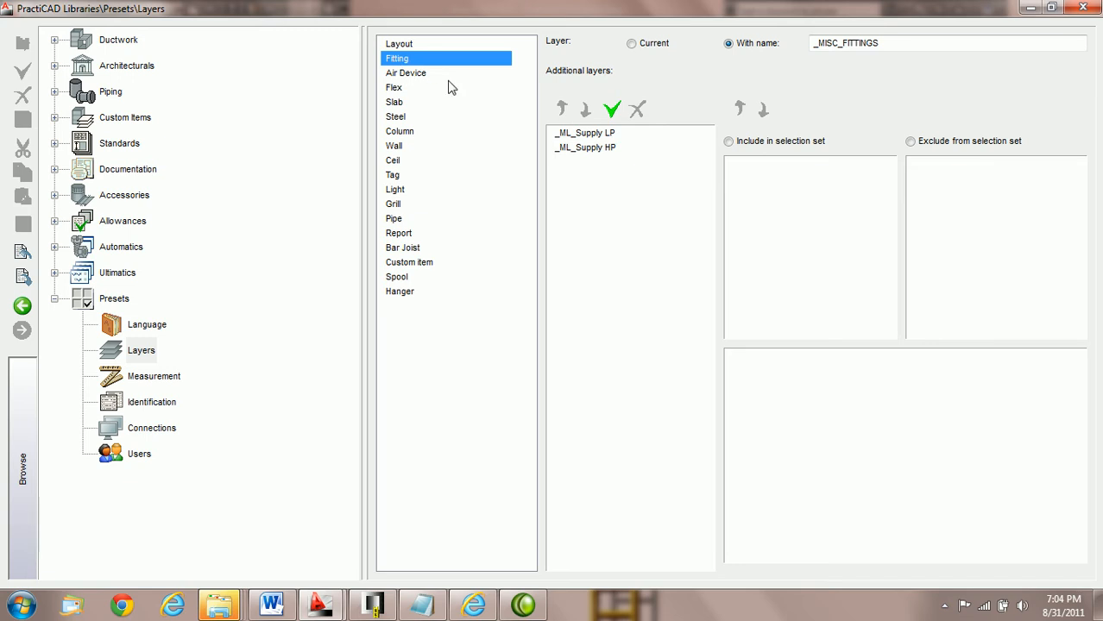
{"action": "left_click", "coordinate": [612, 110]}
{"action": "key", "text": "ctrl+v"}
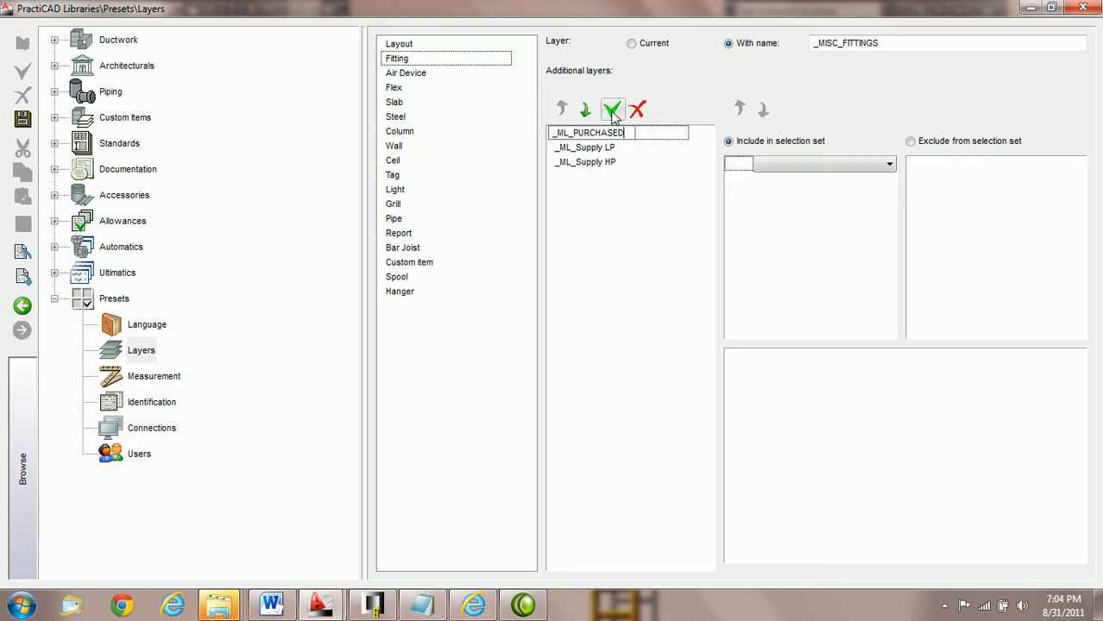
{"action": "left_click", "coordinate": [649, 132]}
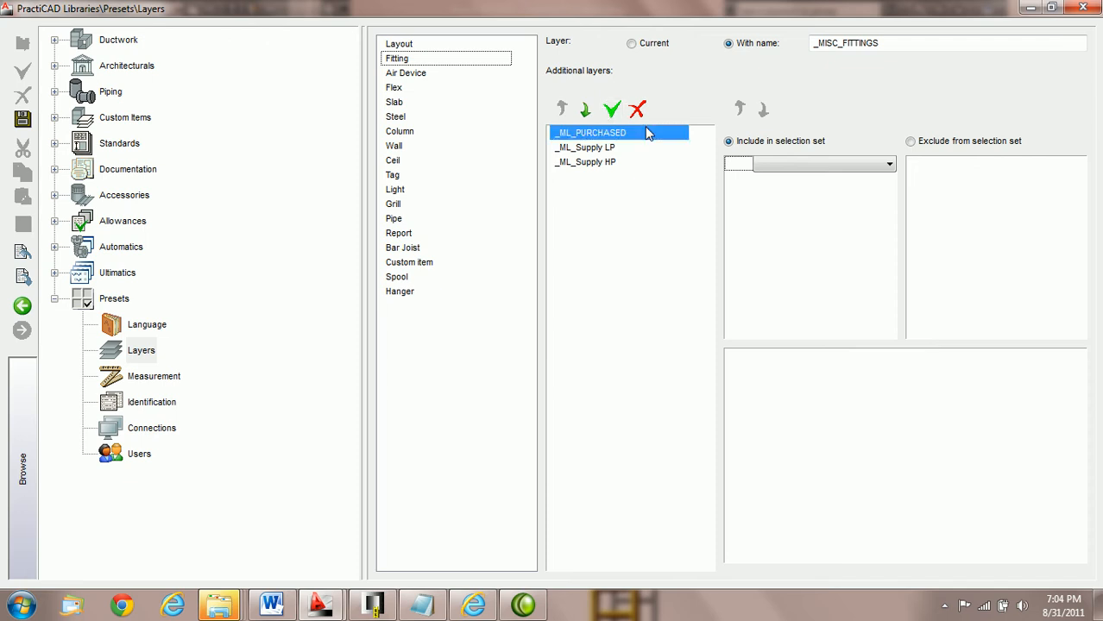
{"action": "left_click", "coordinate": [587, 110]}
{"action": "left_click", "coordinate": [586, 111]}
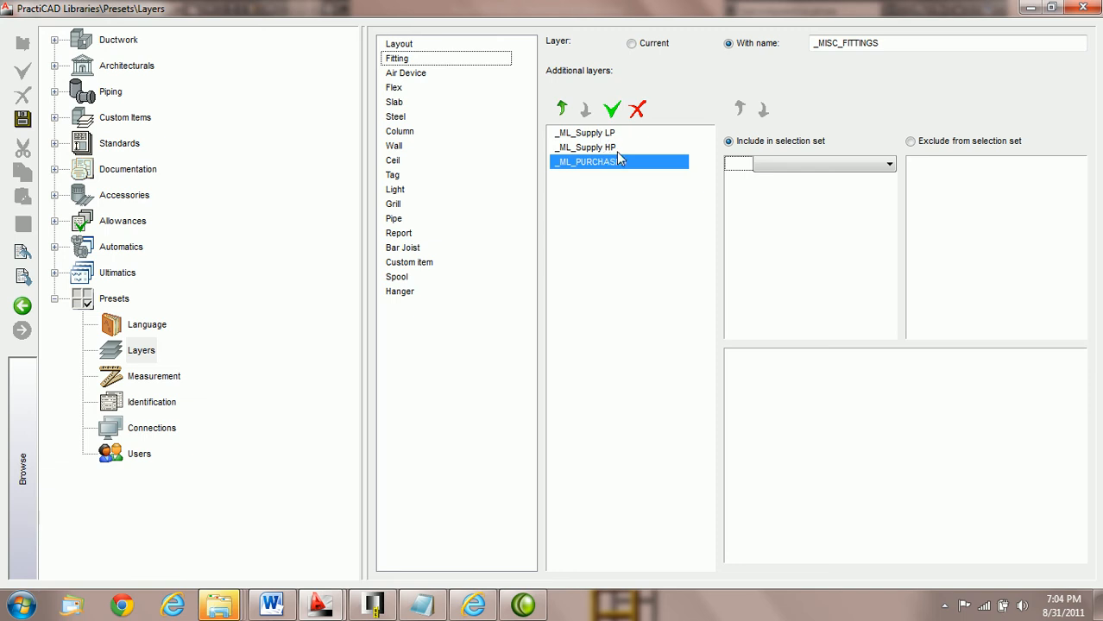
Step: Add an inclusion condition to the _ML_PURCHASED layer preset: Catalog equal to STOD'S
{"action": "left_click", "coordinate": [889, 165]}
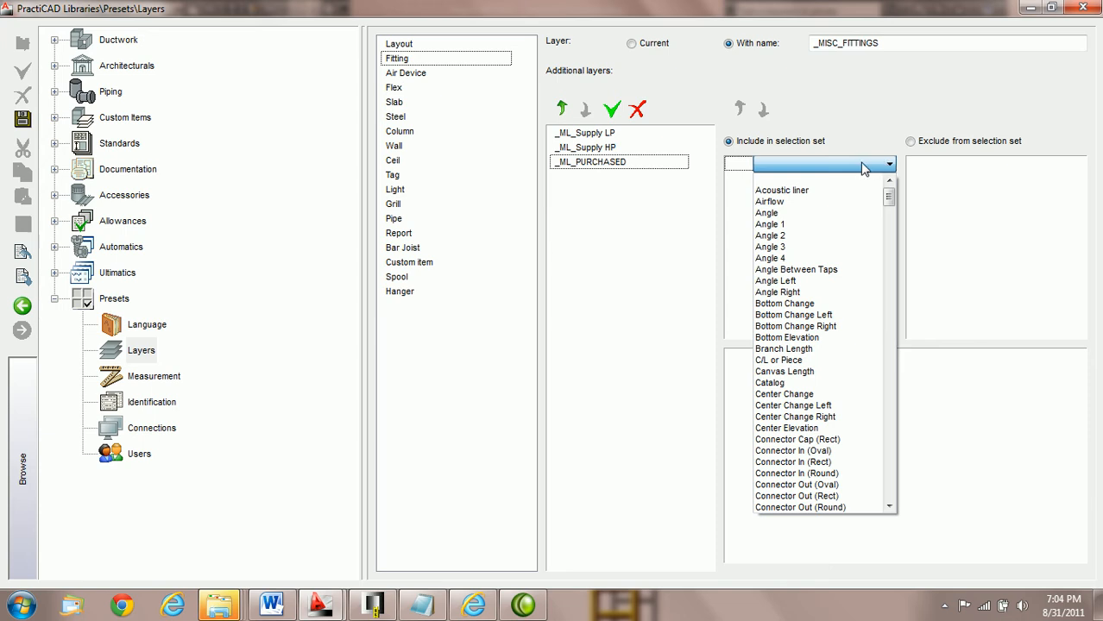
{"action": "left_click", "coordinate": [787, 382]}
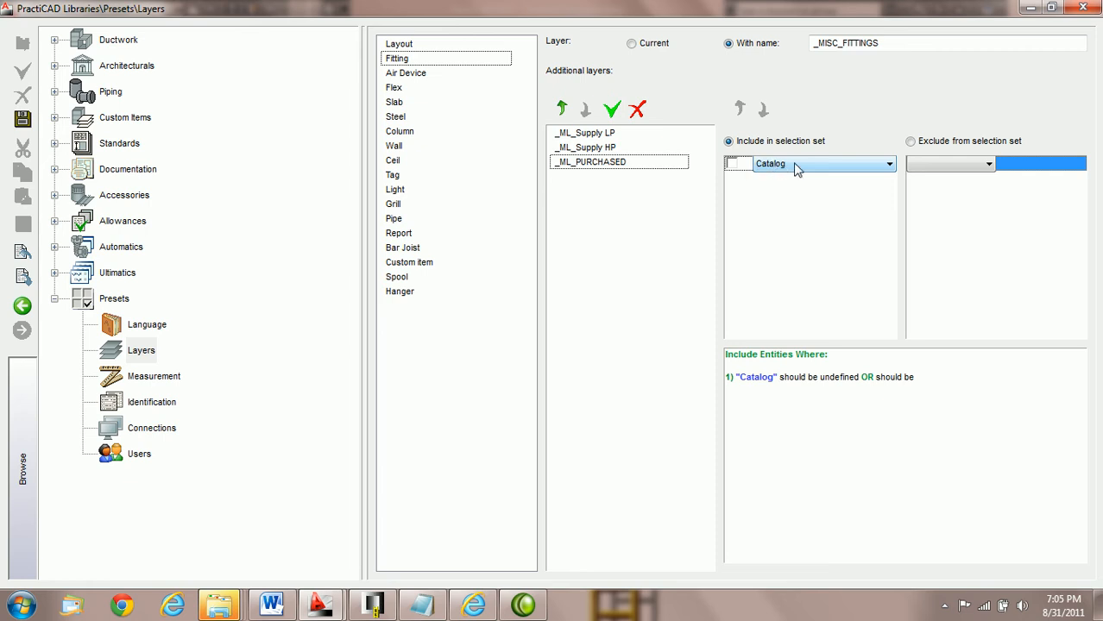
{"action": "left_click", "coordinate": [987, 164]}
{"action": "left_click", "coordinate": [928, 187]}
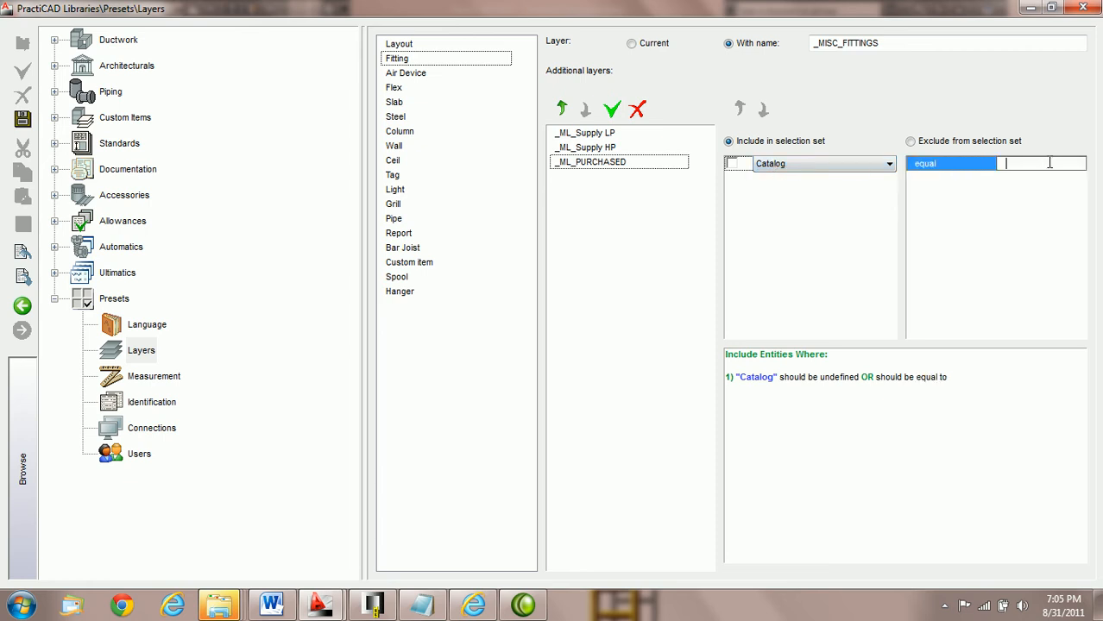
{"action": "type", "text": "sstoc"}
{"action": "key", "text": "BackSpace"}
{"action": "key", "text": "BackSpace"}
{"action": "key", "text": "BackSpace"}
{"action": "key", "text": "BackSpace"}
{"action": "type", "text": "STOD'S"}
{"action": "key", "text": "Return"}
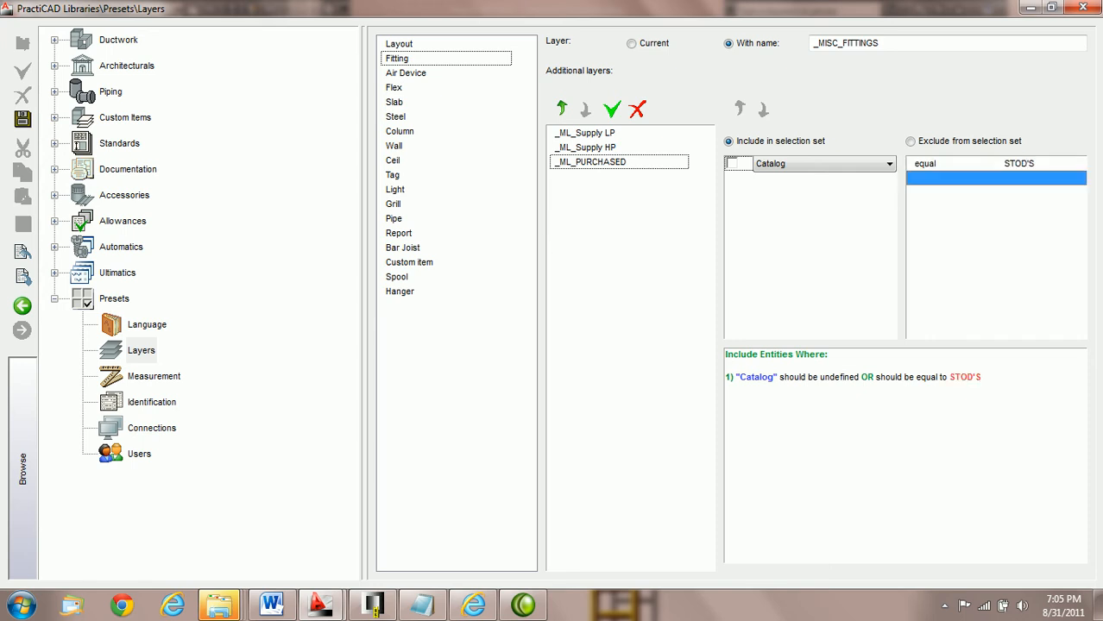
Step: Require the Catalog property to be defined, then save the layer preset and close the library
{"action": "left_click", "coordinate": [732, 165]}
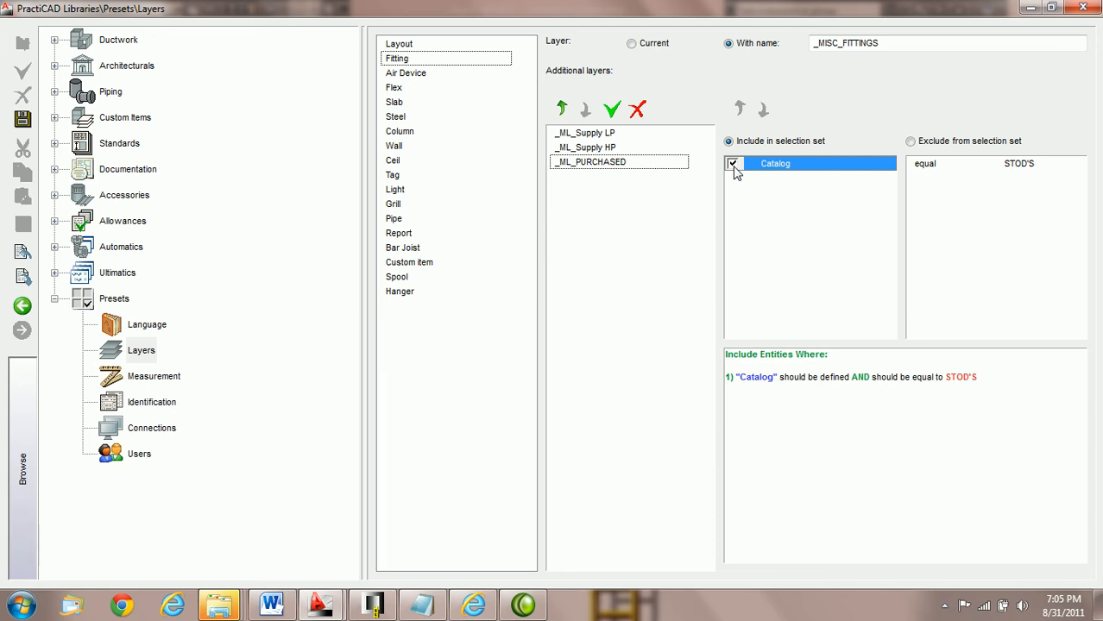
{"action": "left_click", "coordinate": [21, 121]}
{"action": "left_click", "coordinate": [1083, 8]}
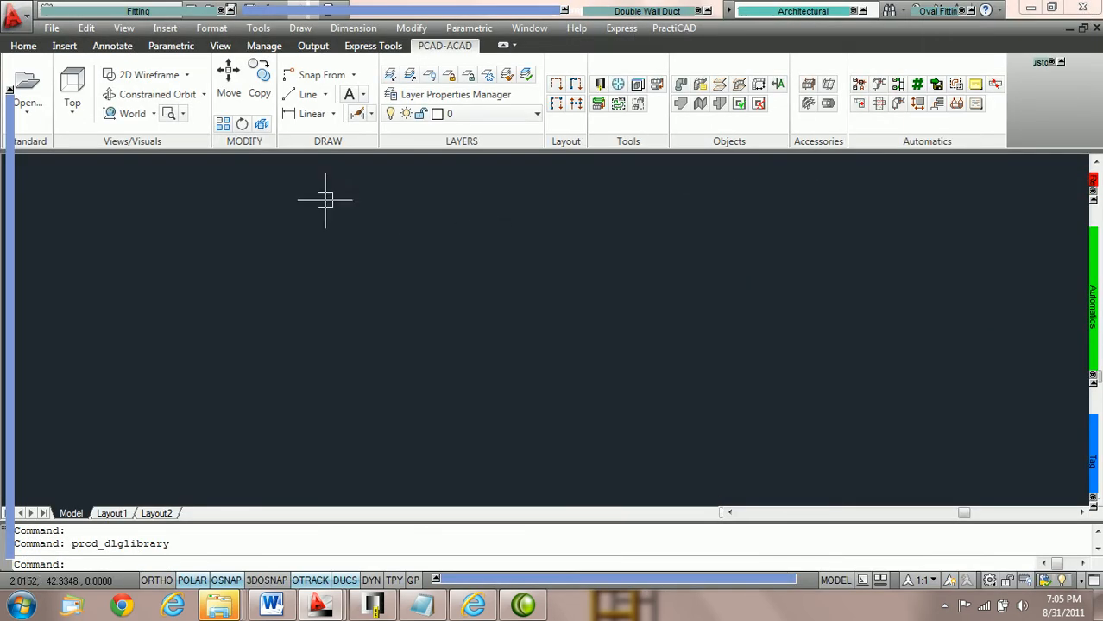
Step: Place a PractiCAM Single Wall Square-to-Round fitting of size 12" Stod in the drawing without rotation
{"action": "mouse_move", "coordinate": [139, 10]}
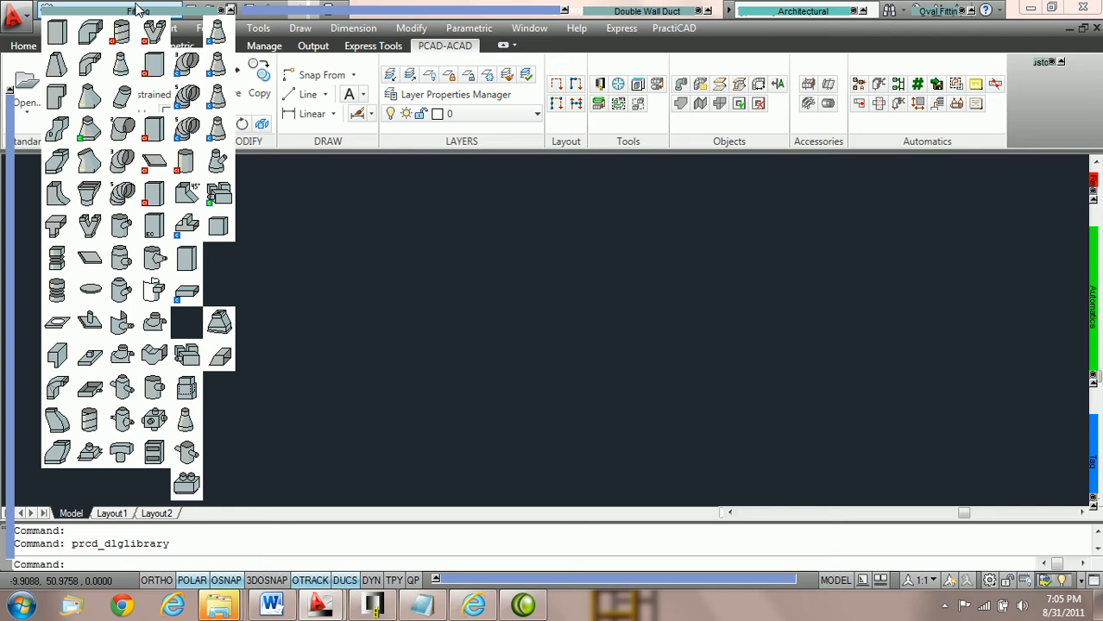
{"action": "left_click", "coordinate": [82, 136]}
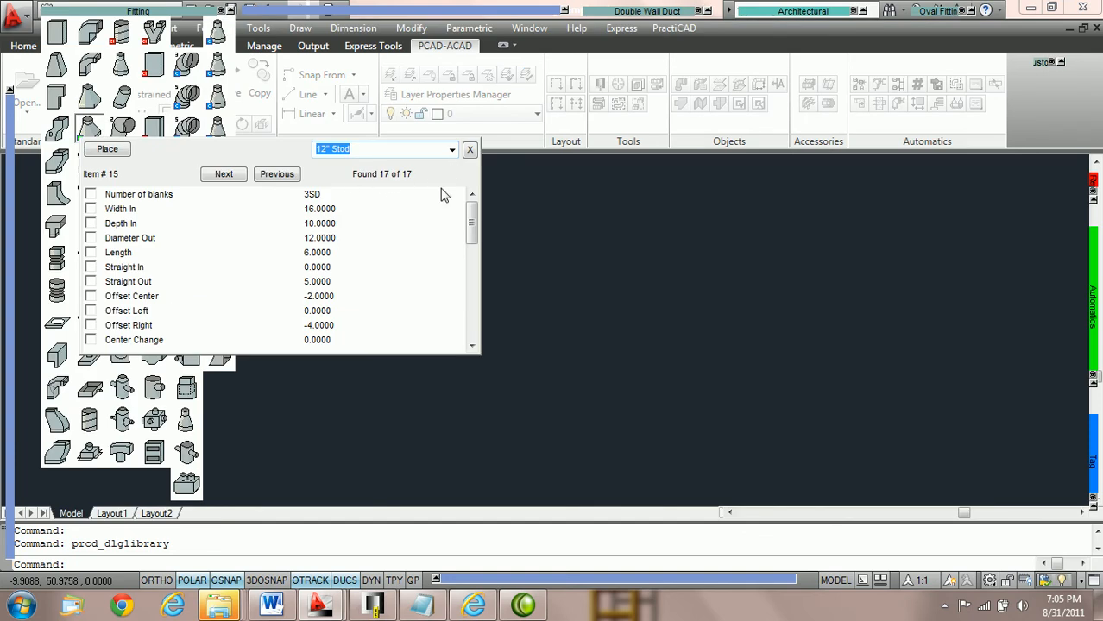
{"action": "left_click", "coordinate": [452, 152]}
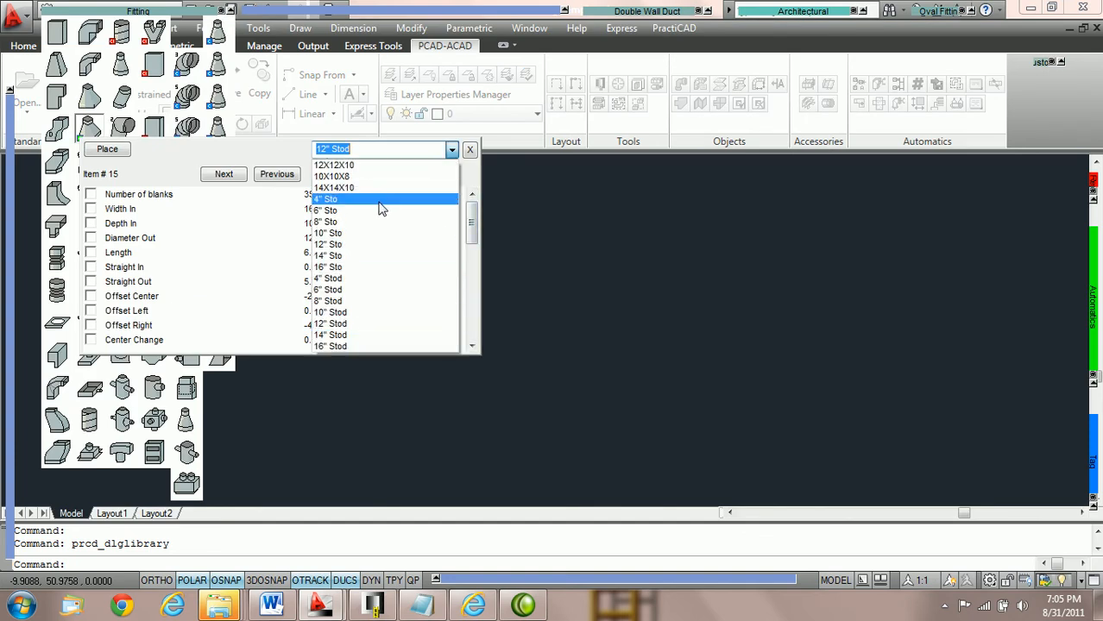
{"action": "left_click", "coordinate": [363, 332]}
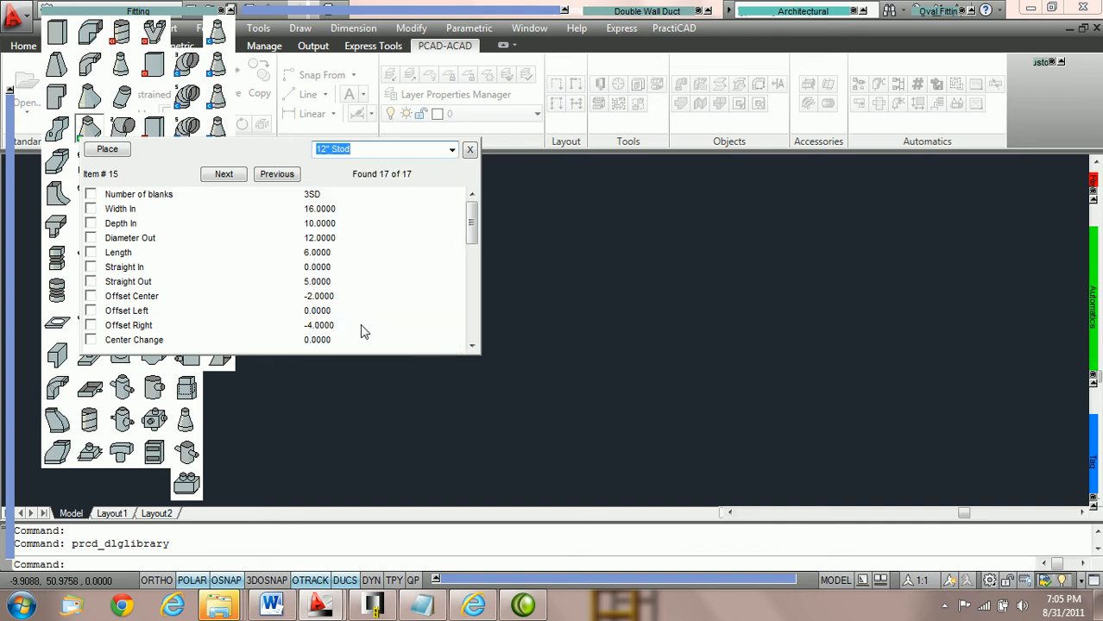
{"action": "left_click", "coordinate": [106, 150]}
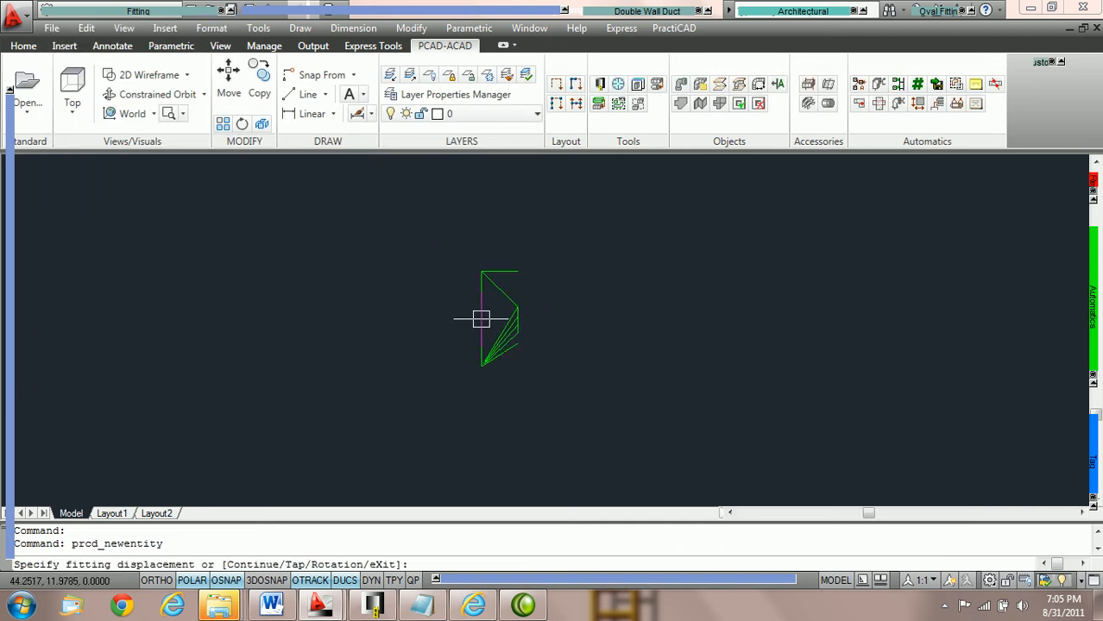
{"action": "left_click", "coordinate": [369, 324]}
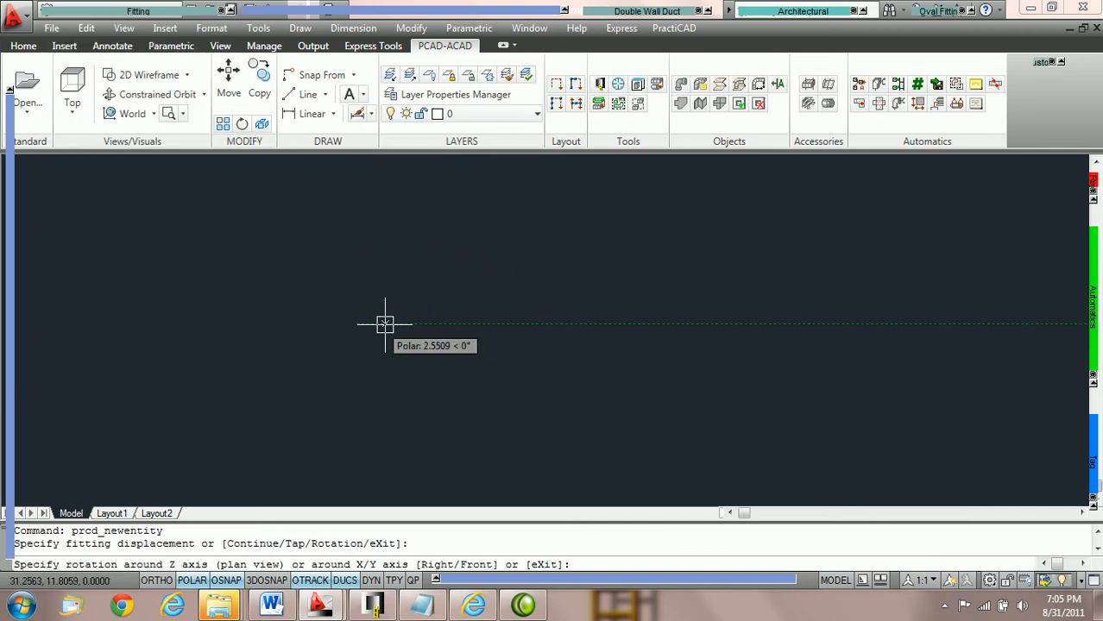
{"action": "left_click", "coordinate": [384, 321]}
{"action": "key", "text": "Escape"}
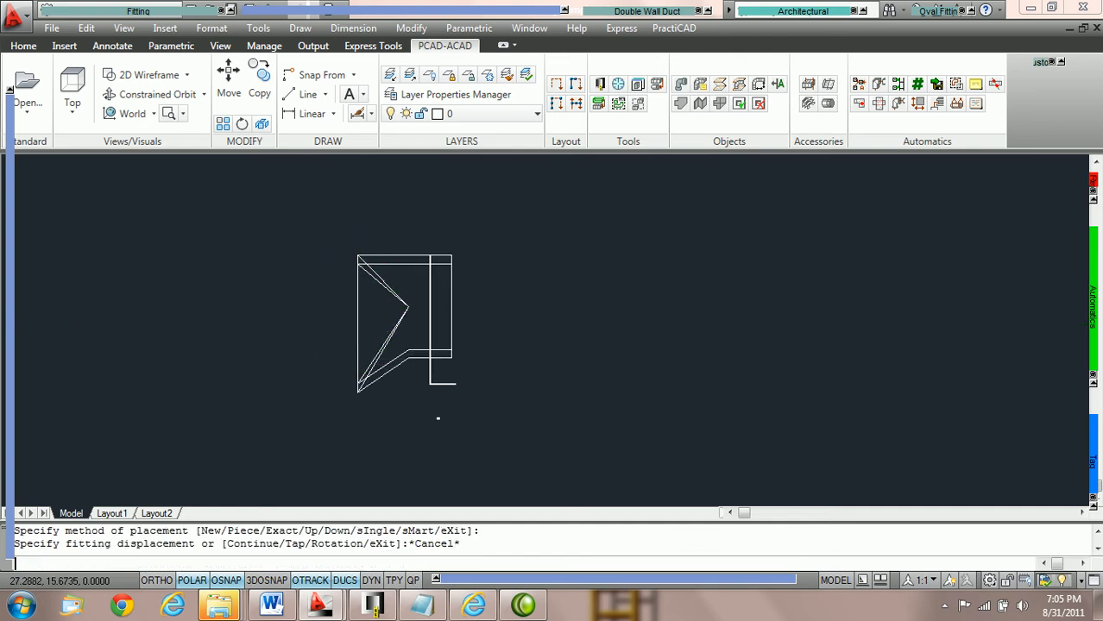
Step: Switch to the 3D Wireframe visual style and check which layer the placed fitting is on
{"action": "left_click", "coordinate": [186, 76]}
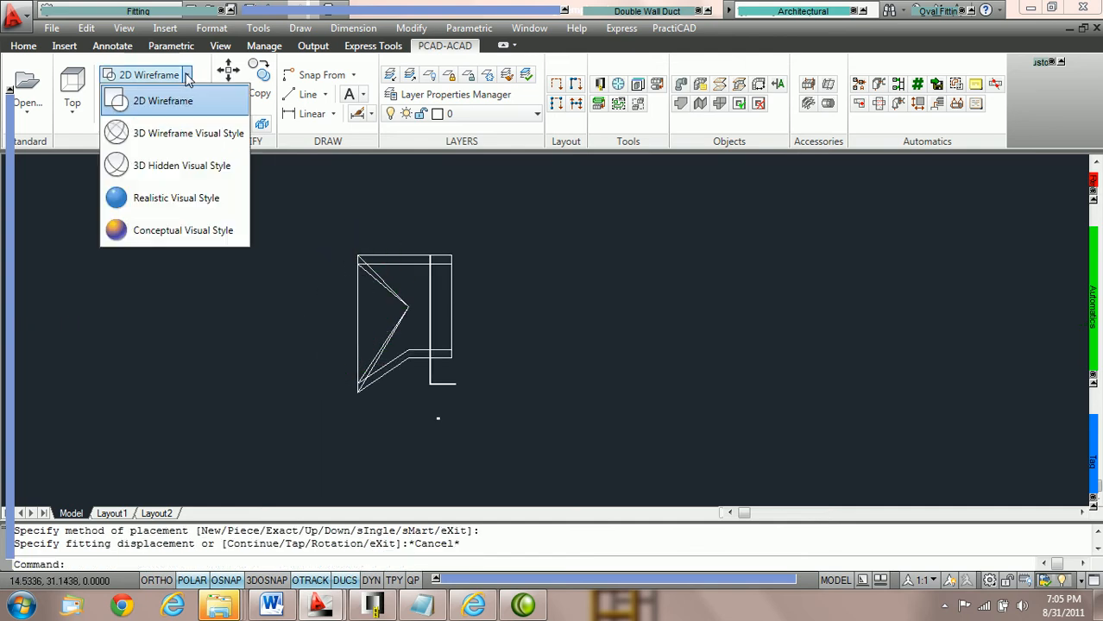
{"action": "left_click", "coordinate": [173, 133]}
{"action": "left_click", "coordinate": [430, 303]}
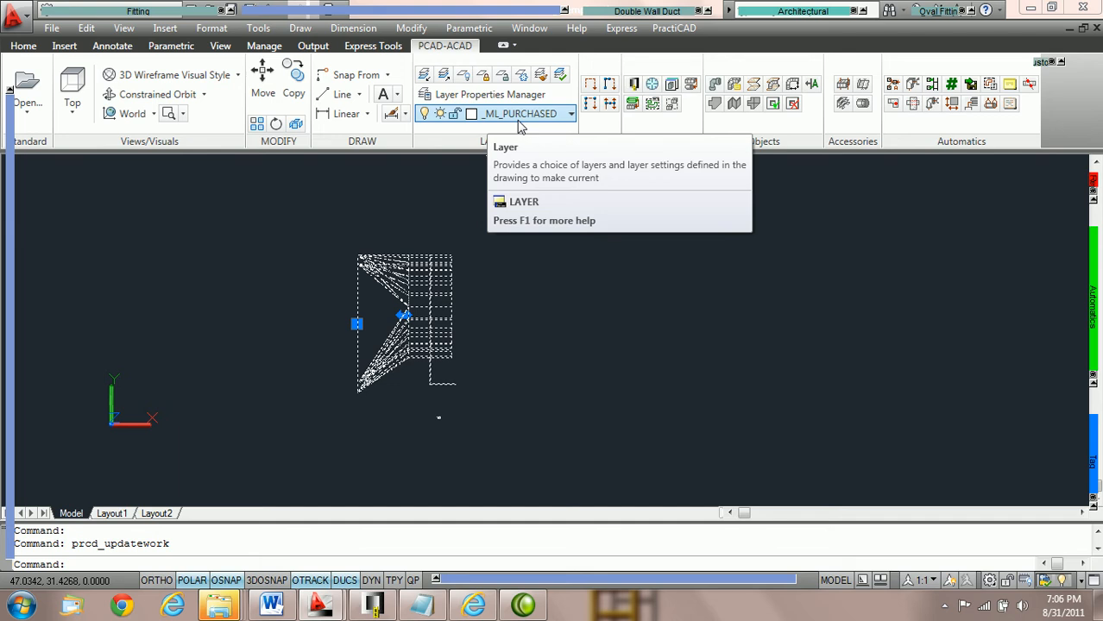
{"action": "key", "text": "Escape"}
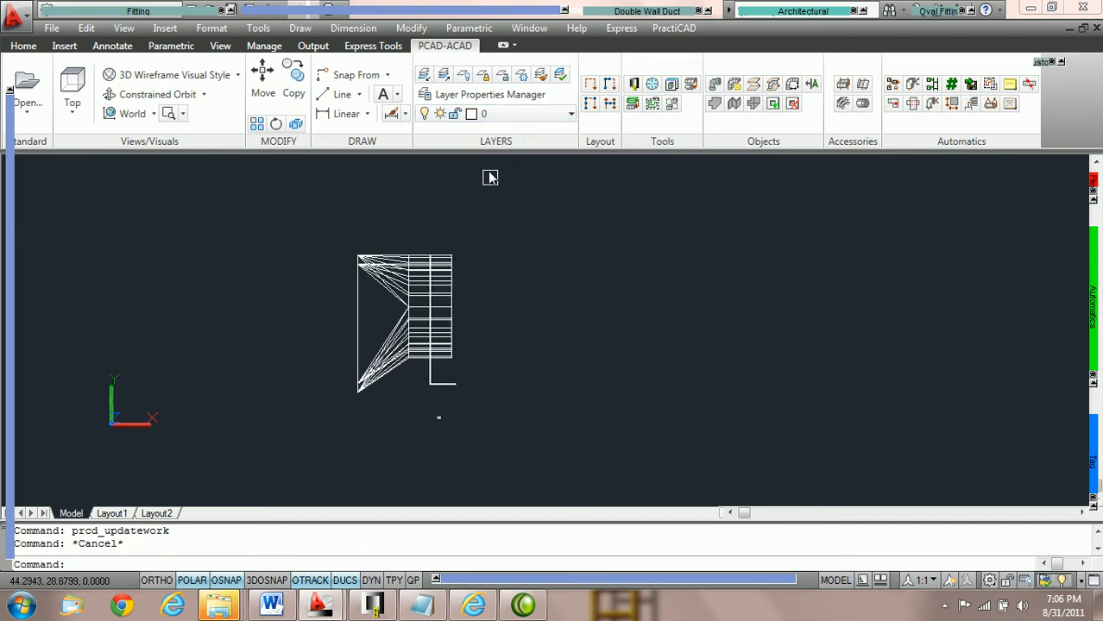
Step: Set the current zone to Supply and apply it to new fittings only
{"action": "mouse_move", "coordinate": [484, 12]}
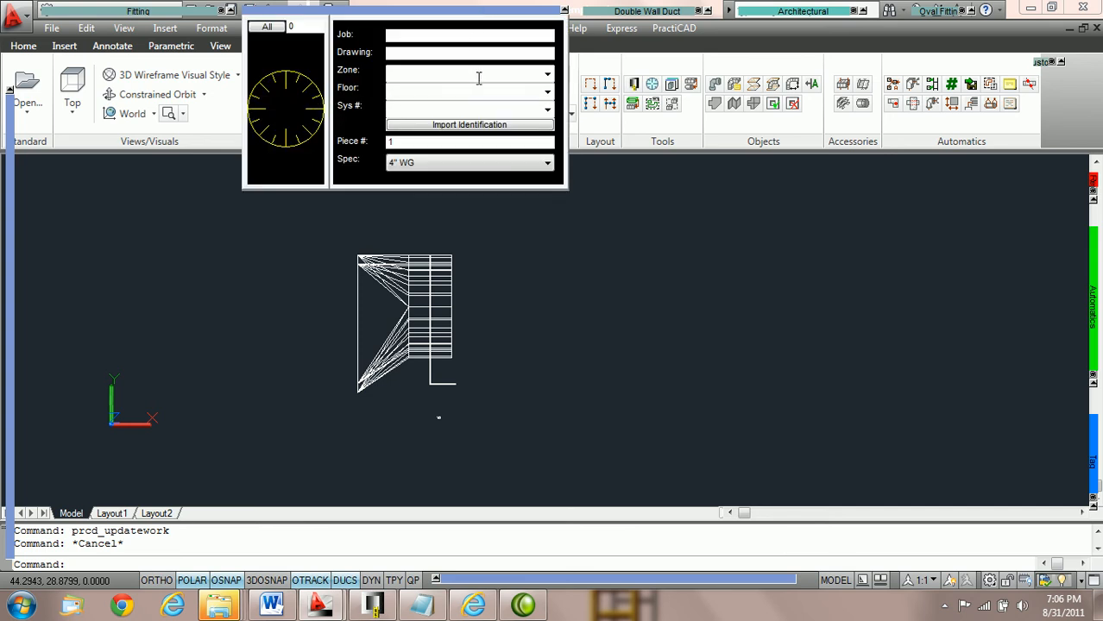
{"action": "left_click", "coordinate": [547, 74]}
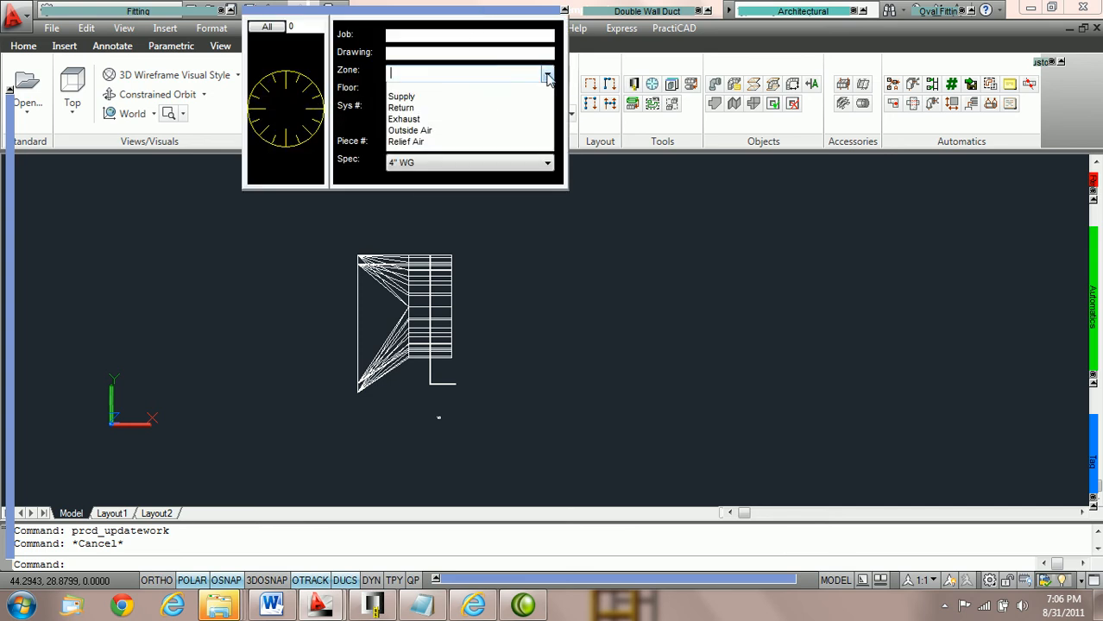
{"action": "left_click", "coordinate": [503, 102]}
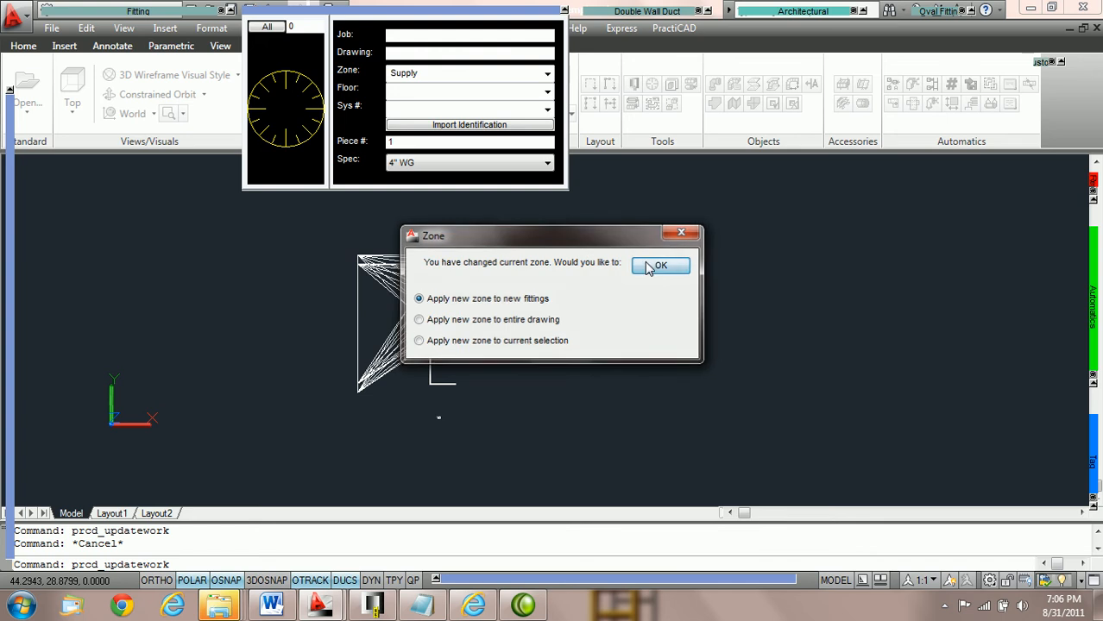
{"action": "left_click", "coordinate": [661, 265]}
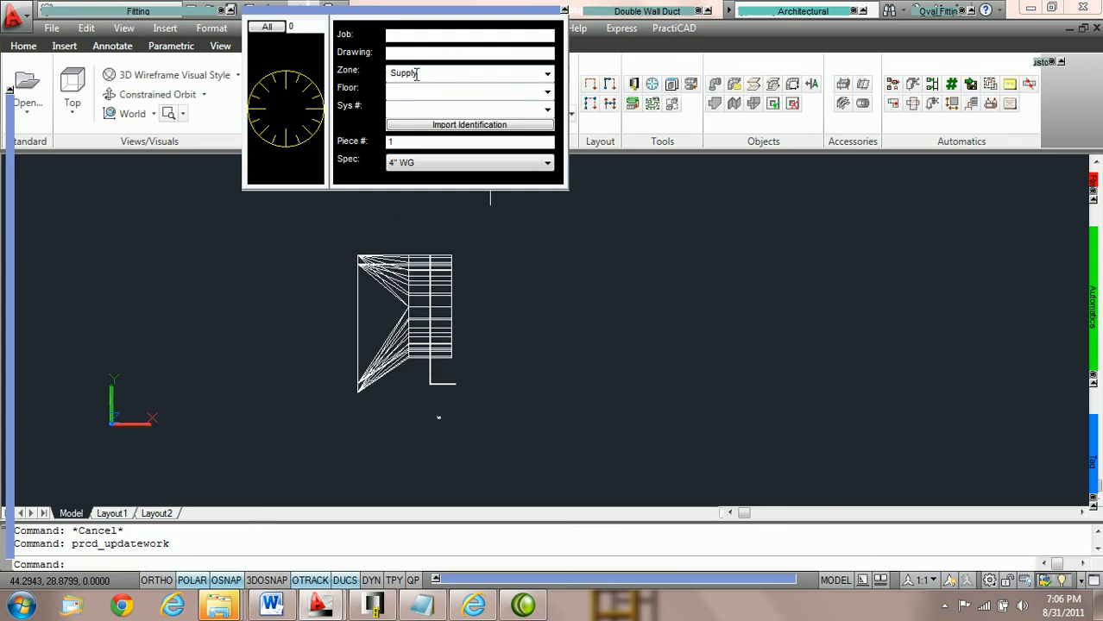
{"action": "left_click", "coordinate": [406, 167]}
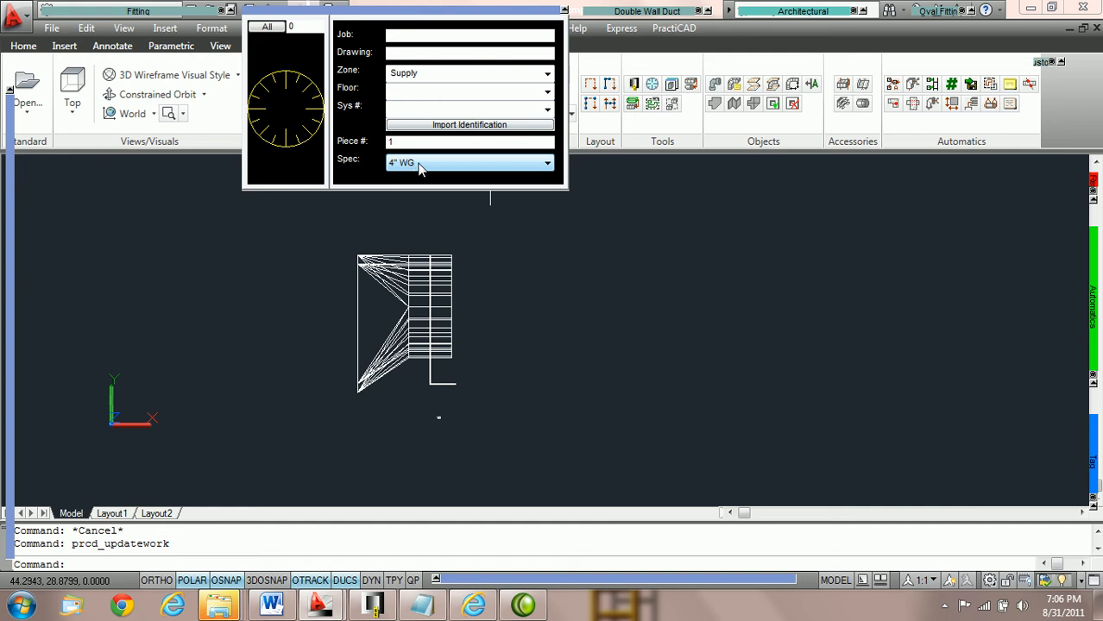
Step: Place a second 12" Stod square-to-round fitting beside the first one without rotation
{"action": "mouse_move", "coordinate": [96, 13]}
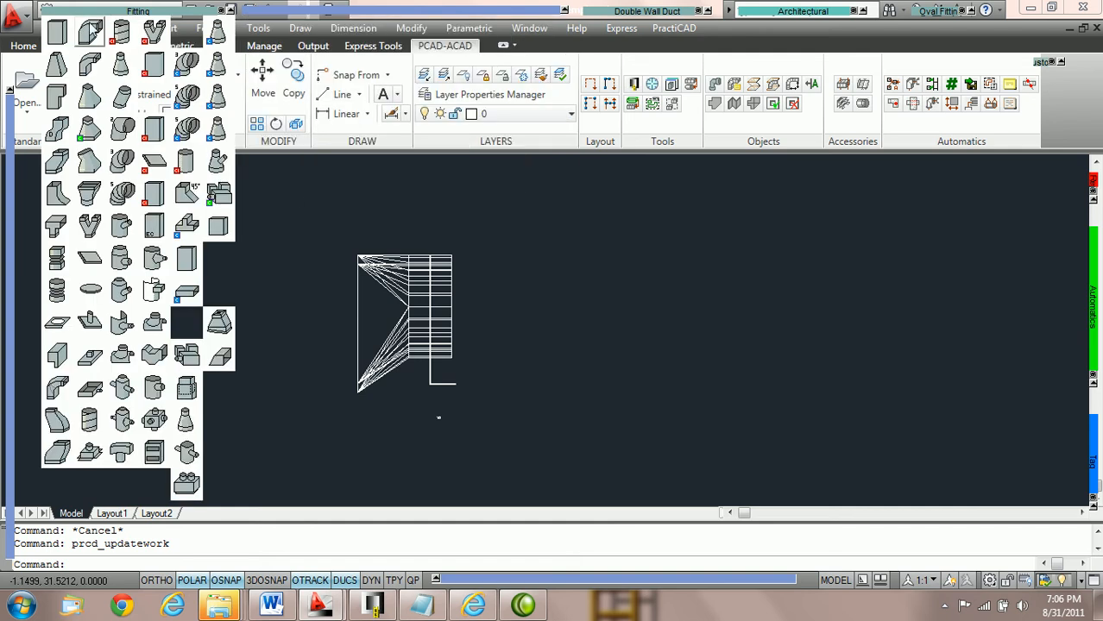
{"action": "left_click", "coordinate": [86, 138]}
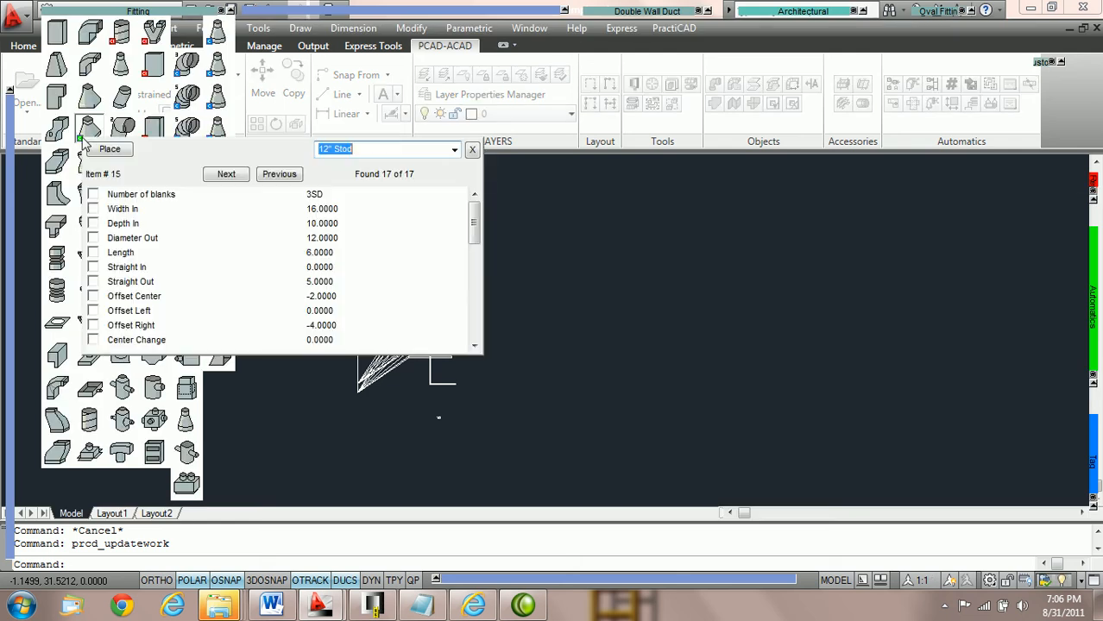
{"action": "left_click", "coordinate": [111, 152]}
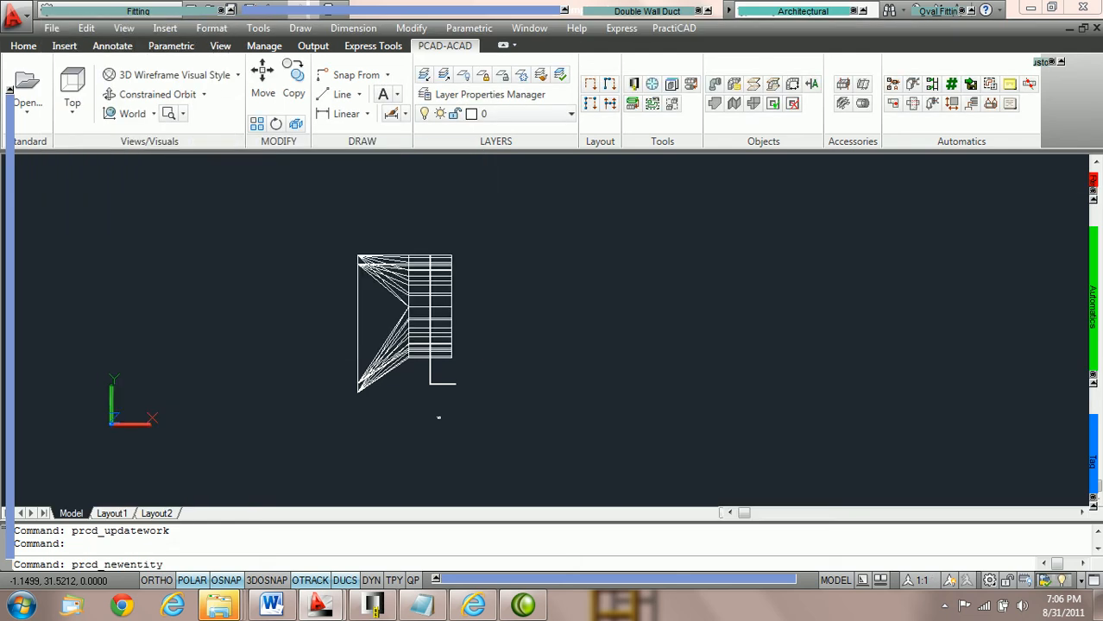
{"action": "left_click", "coordinate": [594, 308]}
{"action": "left_click", "coordinate": [585, 306]}
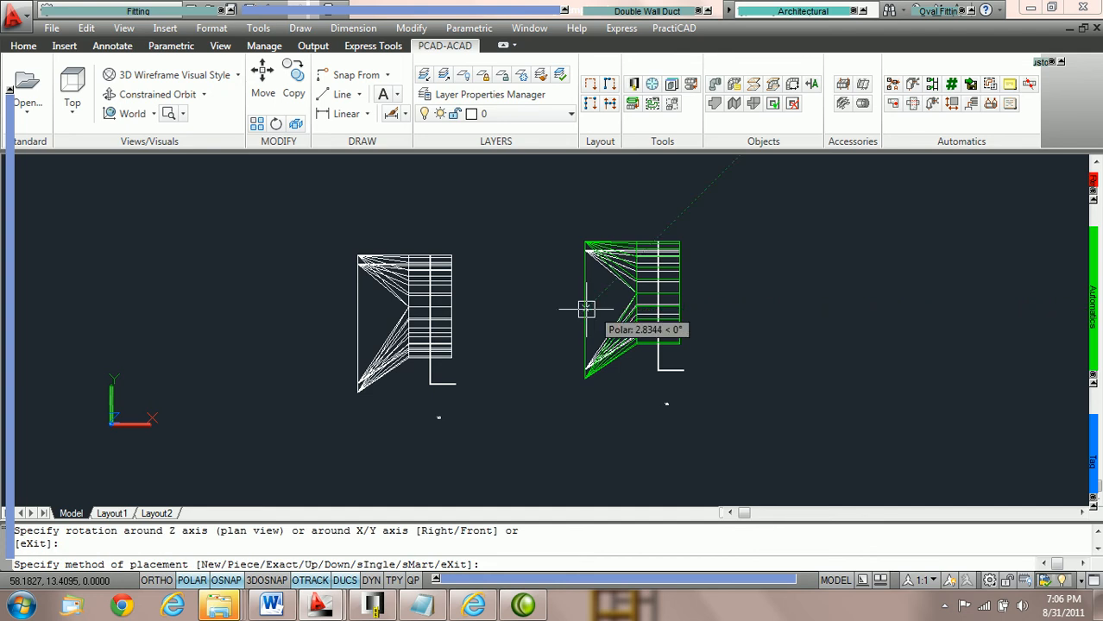
{"action": "key", "text": "Return"}
{"action": "key", "text": "Escape"}
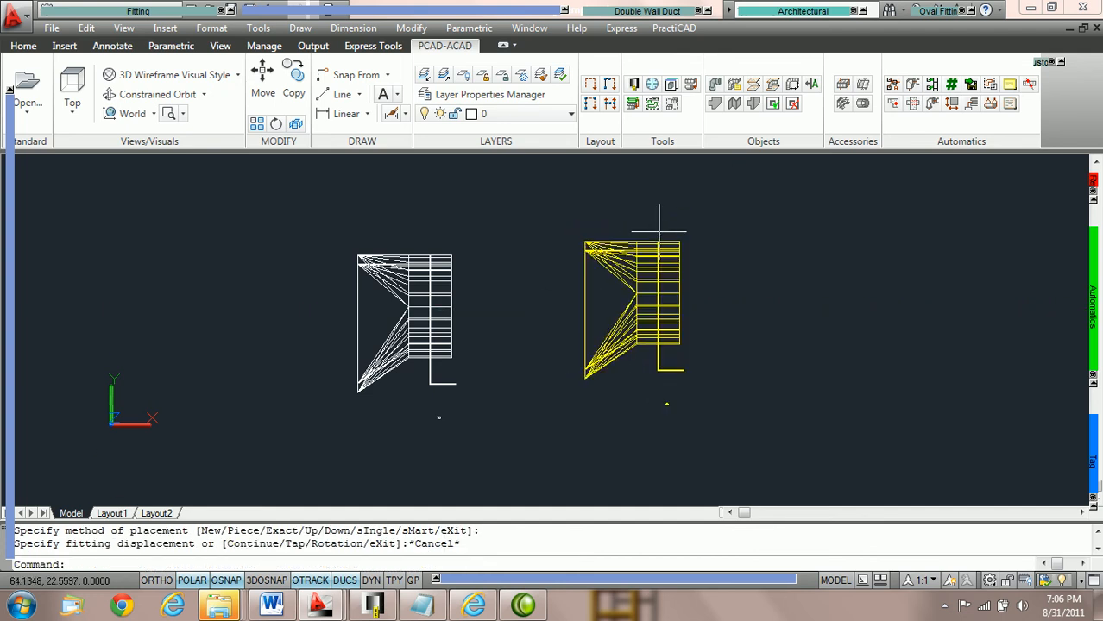
Step: Check which layer each of the two placed fittings is on, then clear the selection
{"action": "left_click", "coordinate": [685, 279]}
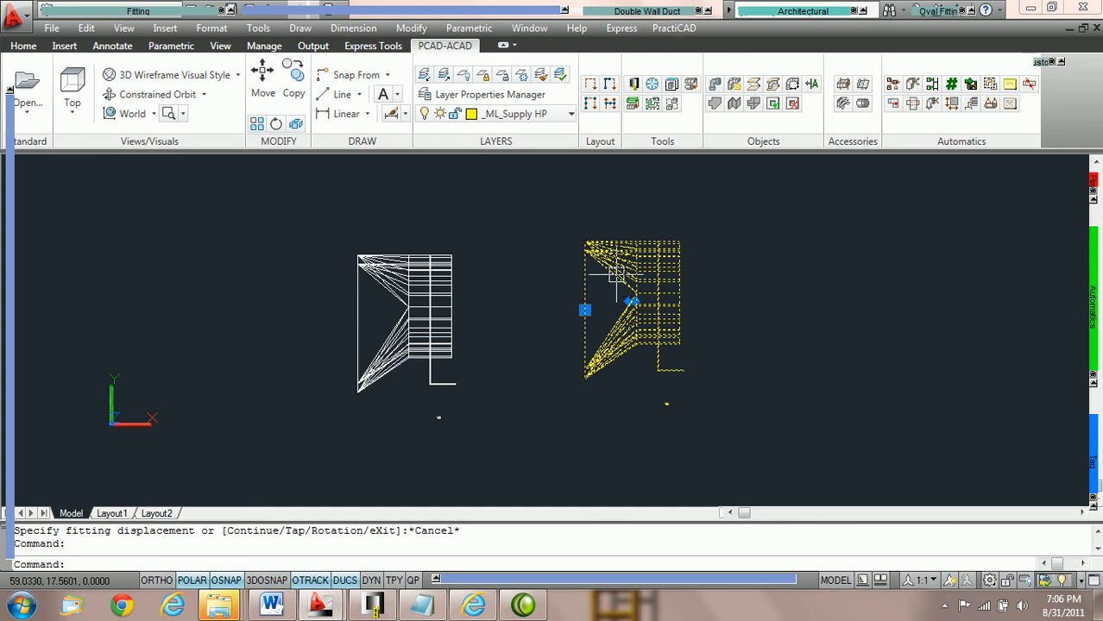
{"action": "mouse_move", "coordinate": [491, 14]}
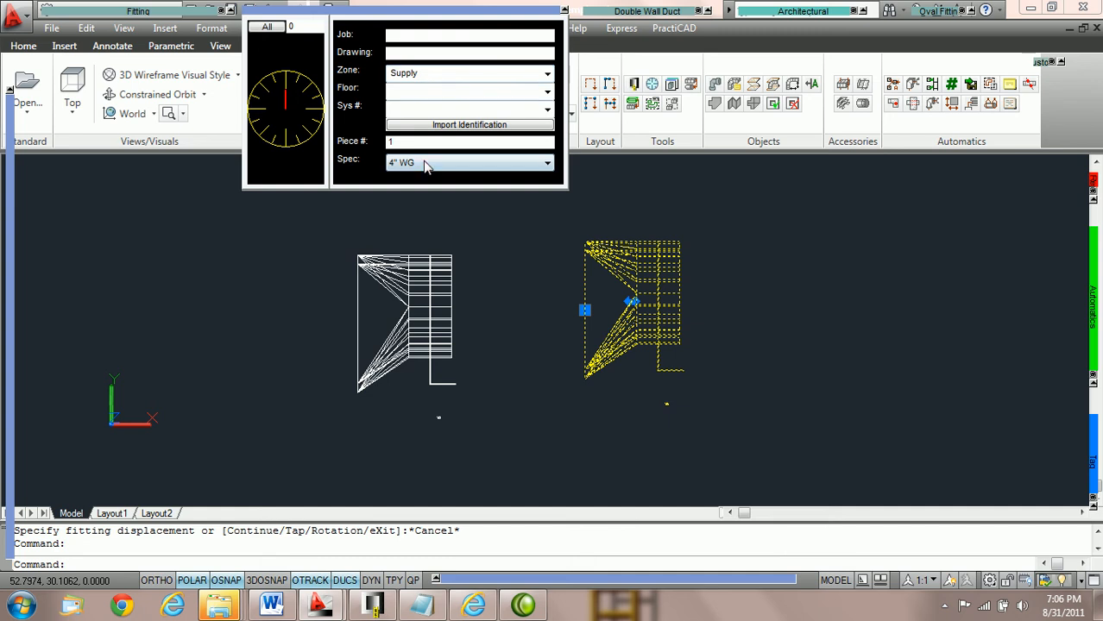
{"action": "left_click", "coordinate": [422, 296]}
{"action": "key", "text": "Escape"}
{"action": "left_click", "coordinate": [442, 274]}
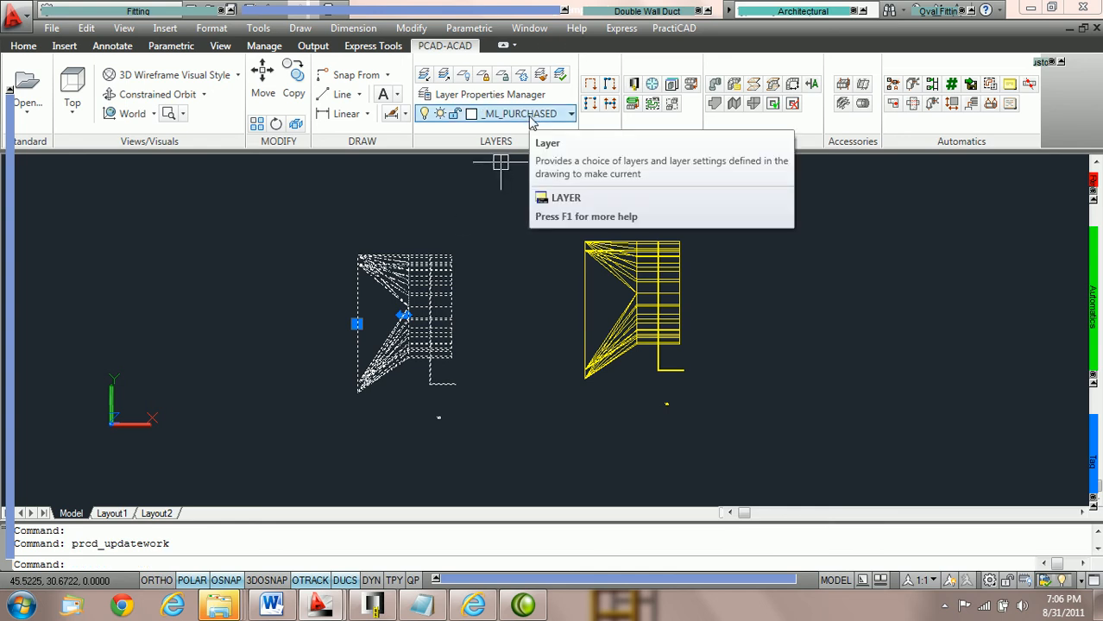
{"action": "key", "text": "Escape"}
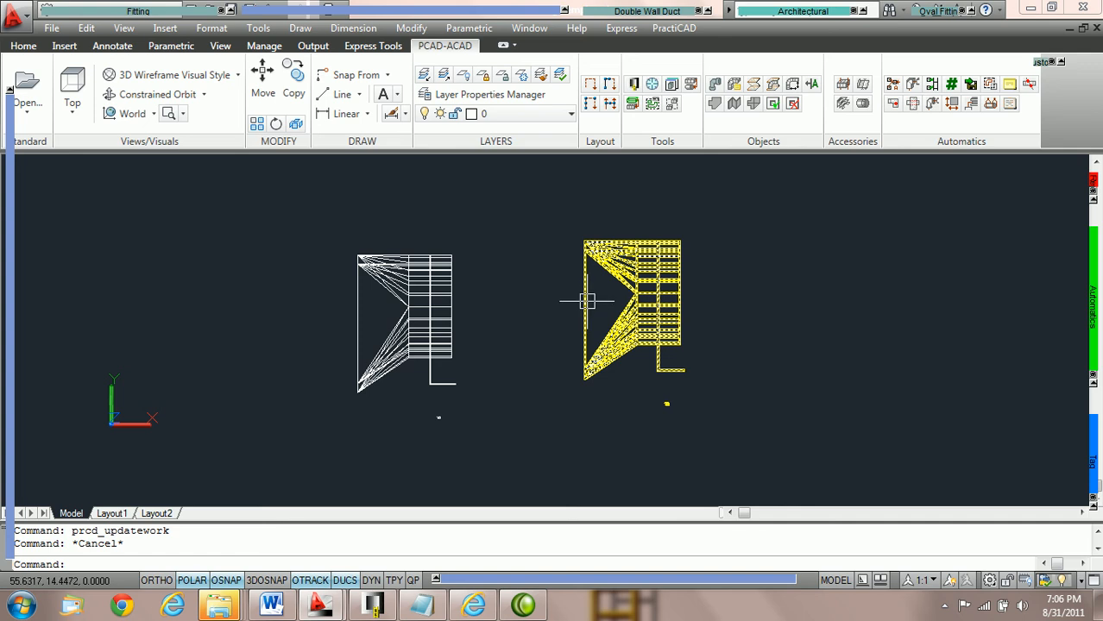
Step: Open the Fitting layer presets in the library and examine the Zone and Specification conditions of _ML_Supply LP and _ML_Supply HP
{"action": "left_click", "coordinate": [633, 85]}
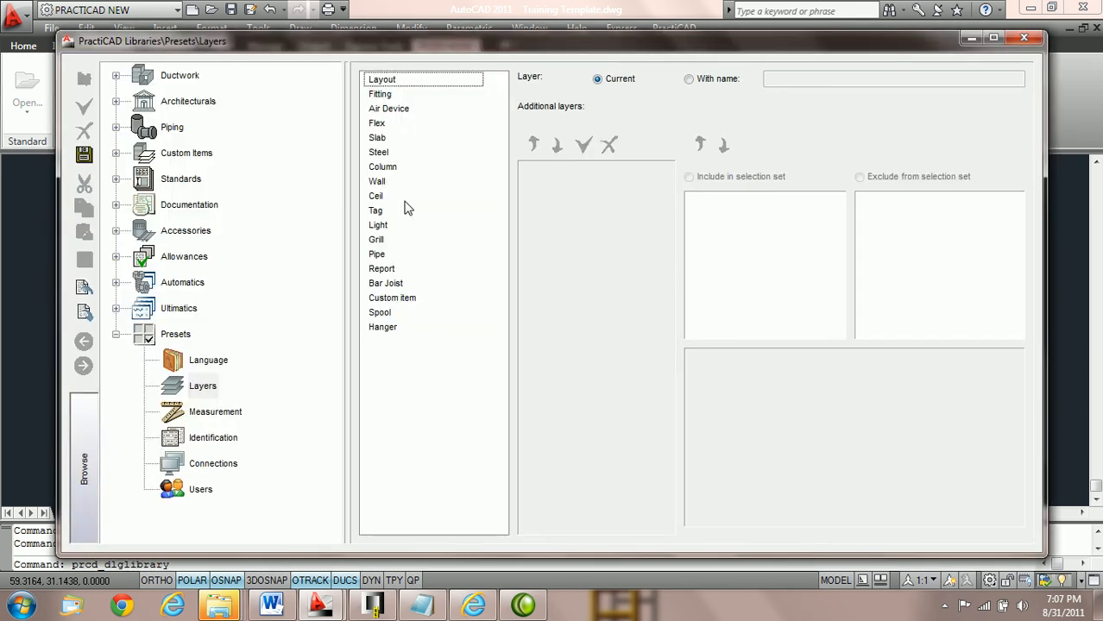
{"action": "left_click", "coordinate": [387, 94]}
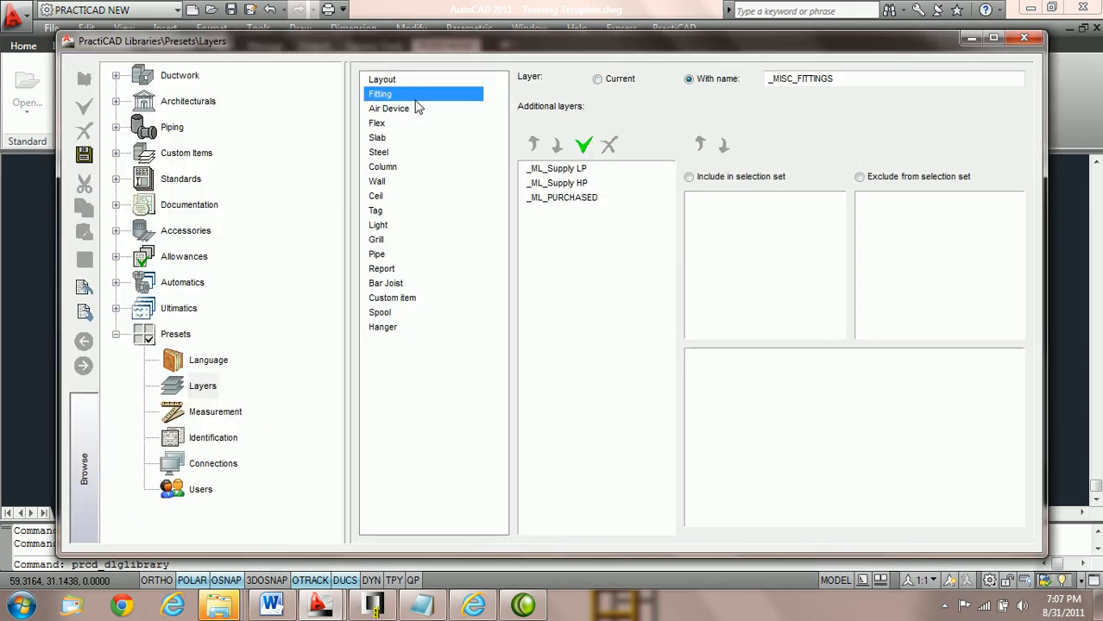
{"action": "left_click", "coordinate": [571, 171]}
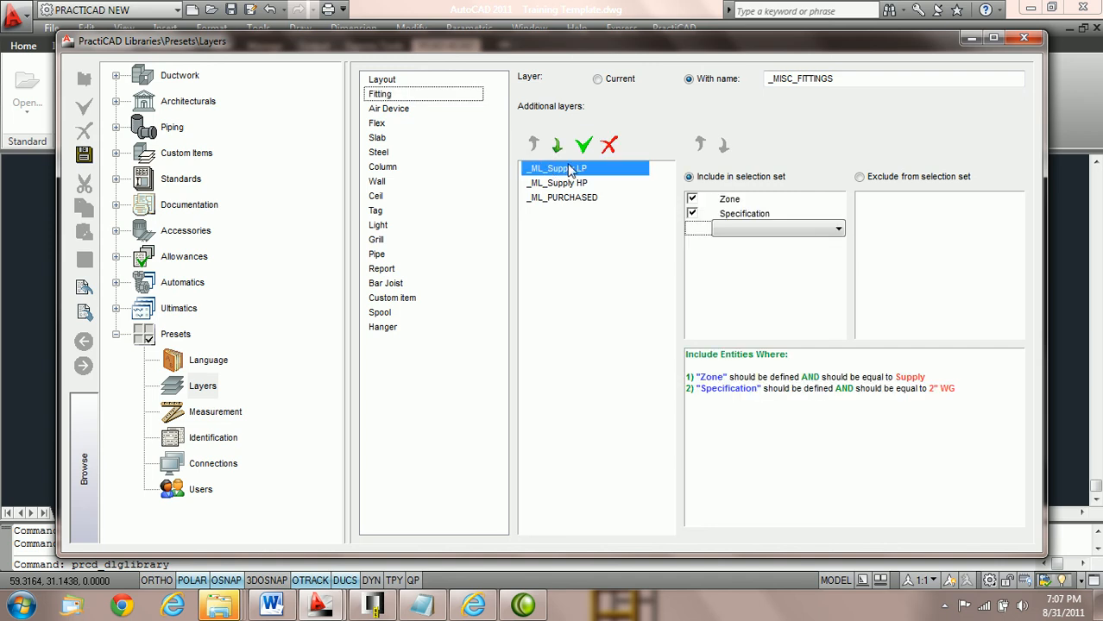
{"action": "left_click", "coordinate": [729, 200]}
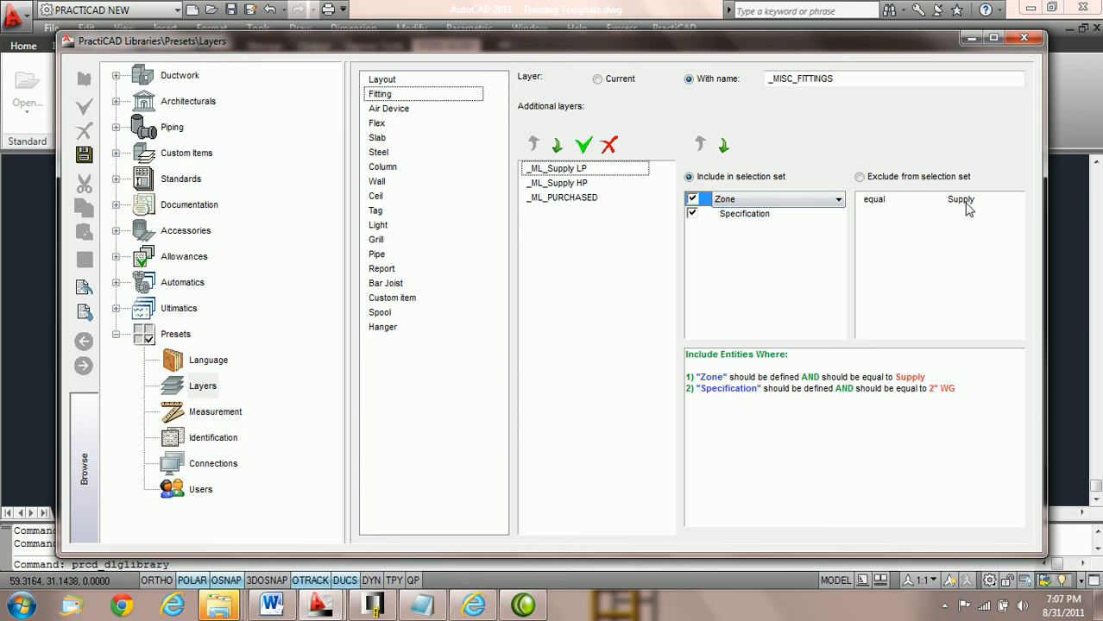
{"action": "left_click", "coordinate": [749, 216]}
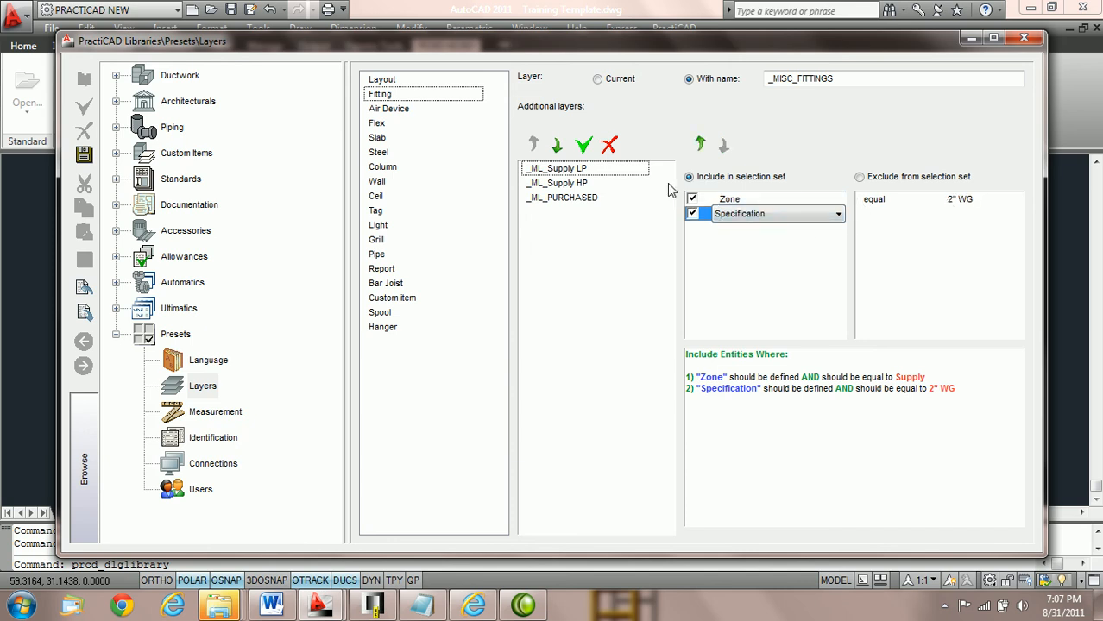
{"action": "left_click", "coordinate": [564, 184]}
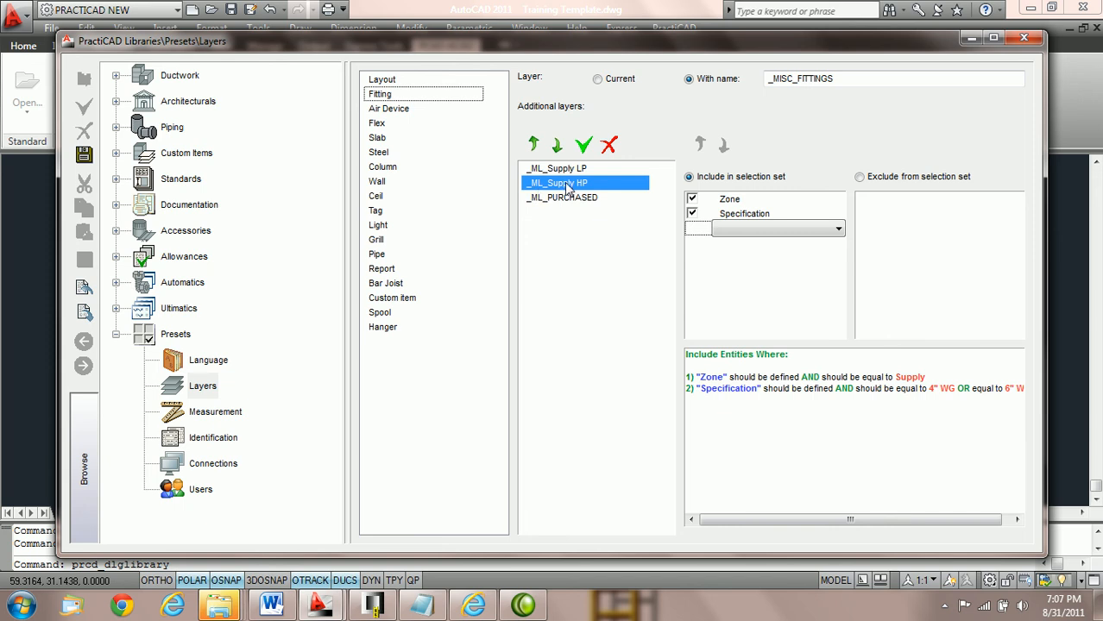
{"action": "left_click", "coordinate": [729, 200]}
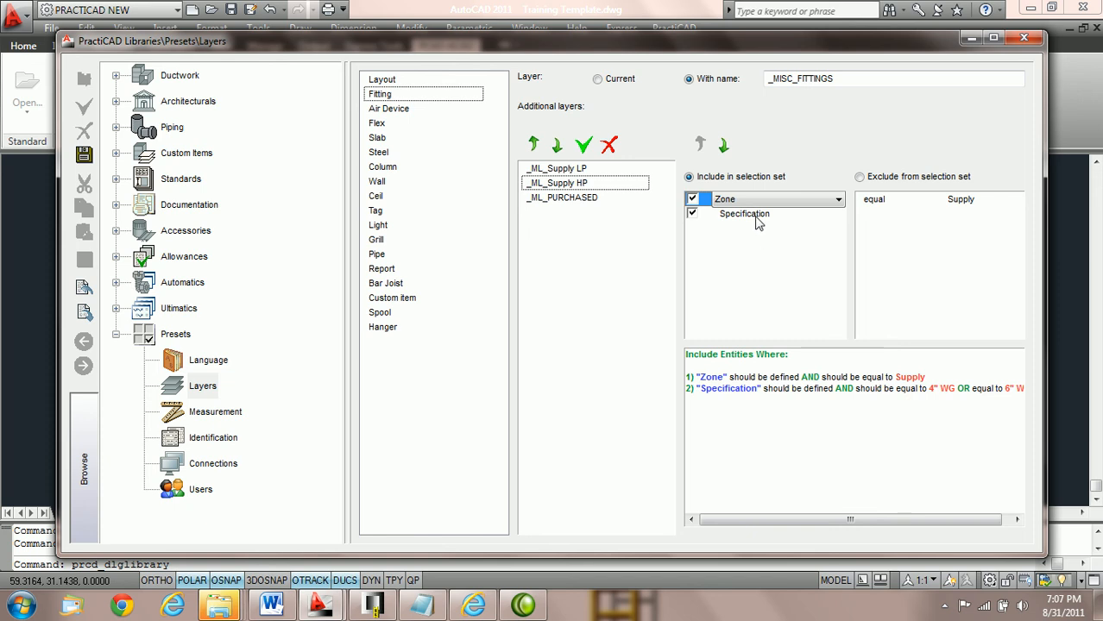
{"action": "left_click", "coordinate": [757, 215]}
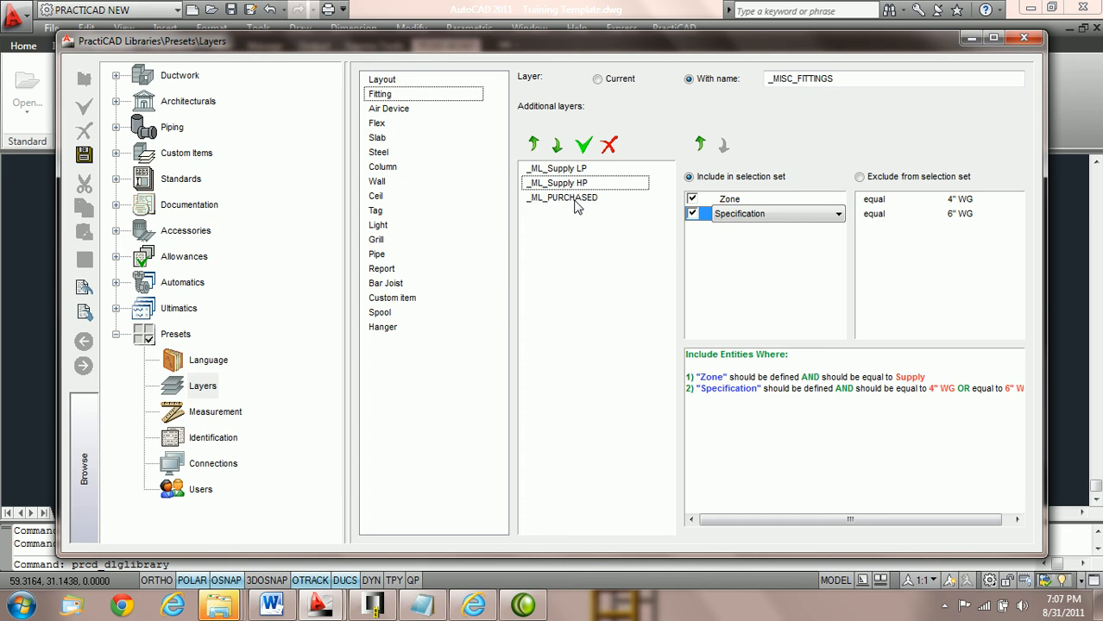
Step: Examine the Catalog condition of the _ML_PURCHASED layer preset
{"action": "left_click", "coordinate": [578, 200]}
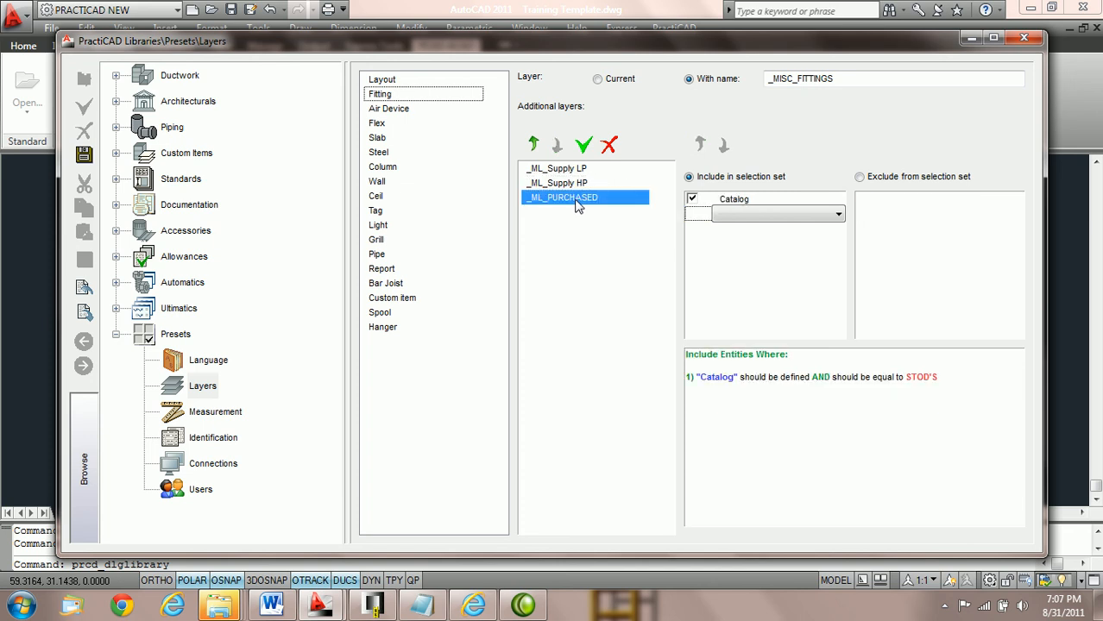
{"action": "left_click", "coordinate": [753, 209]}
{"action": "left_click", "coordinate": [748, 204]}
{"action": "left_click", "coordinate": [747, 200]}
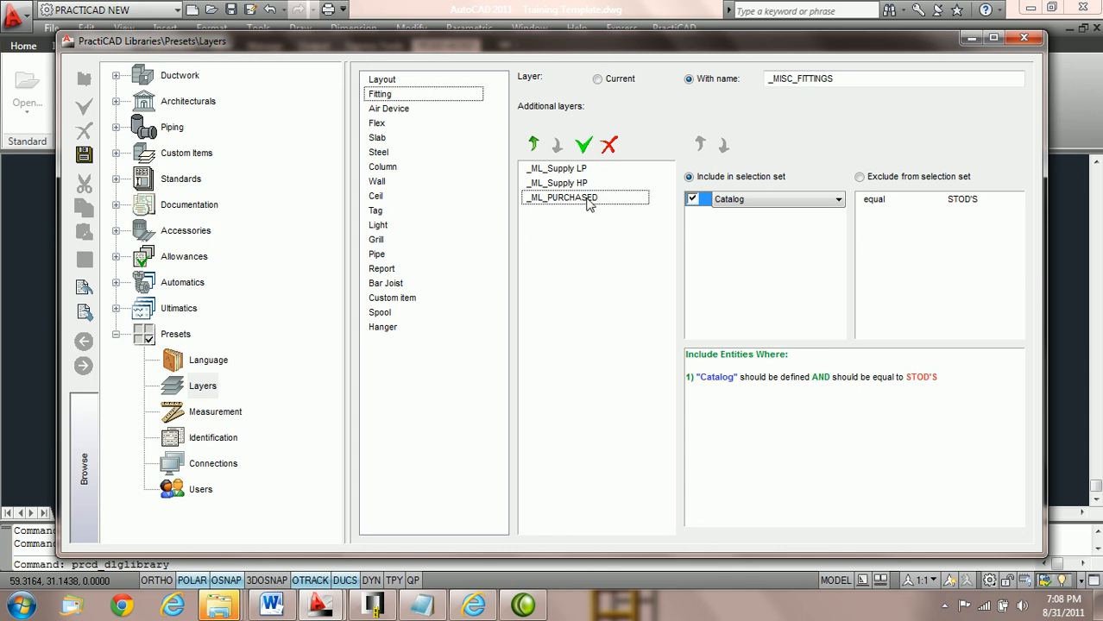
Step: Move _ML_PURCHASED above _ML_Supply LP and _ML_Supply HP in the additional layers order
{"action": "left_click", "coordinate": [559, 198]}
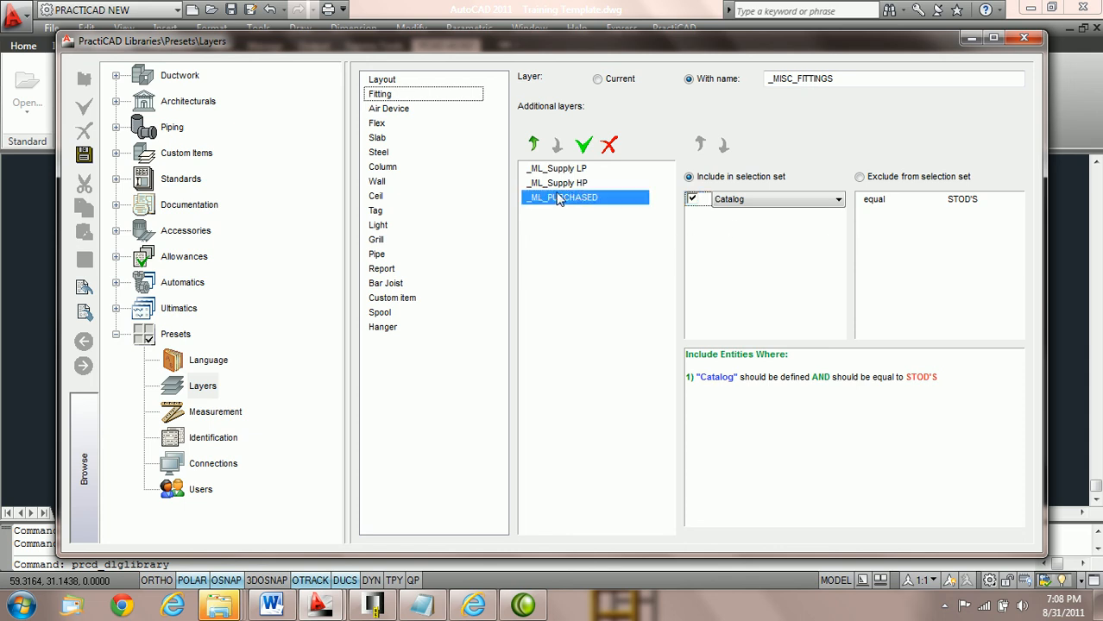
{"action": "left_click", "coordinate": [534, 145]}
{"action": "left_click", "coordinate": [534, 145]}
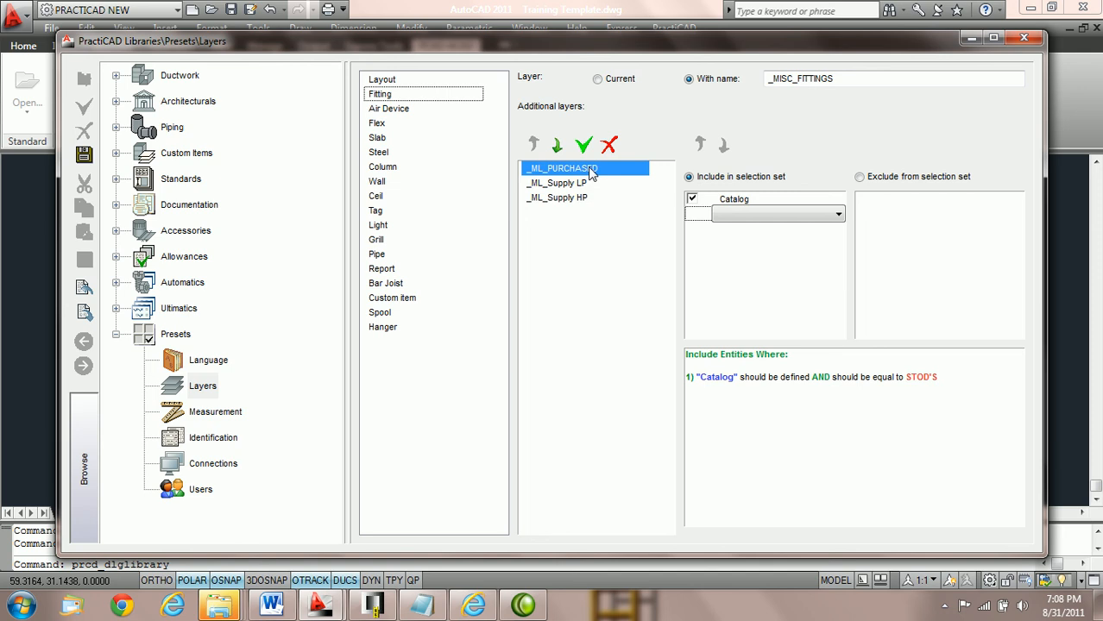
Step: Review the _ML_PURCHASED and _ML_Supply LP conditions, then save the layer presets and close the library
{"action": "left_click", "coordinate": [753, 203]}
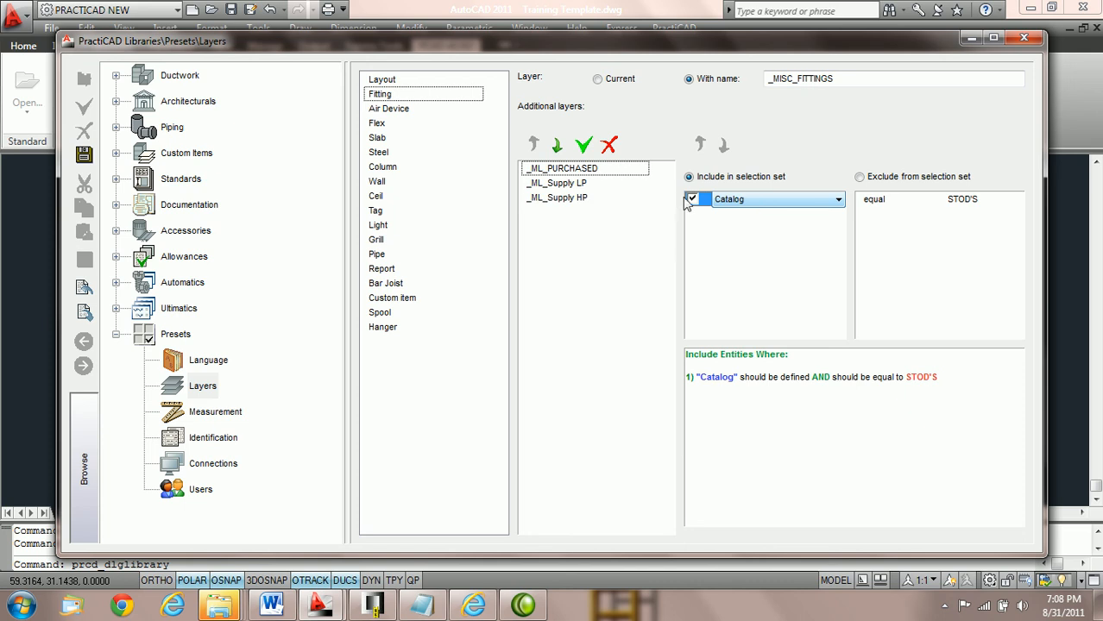
{"action": "left_click", "coordinate": [578, 183]}
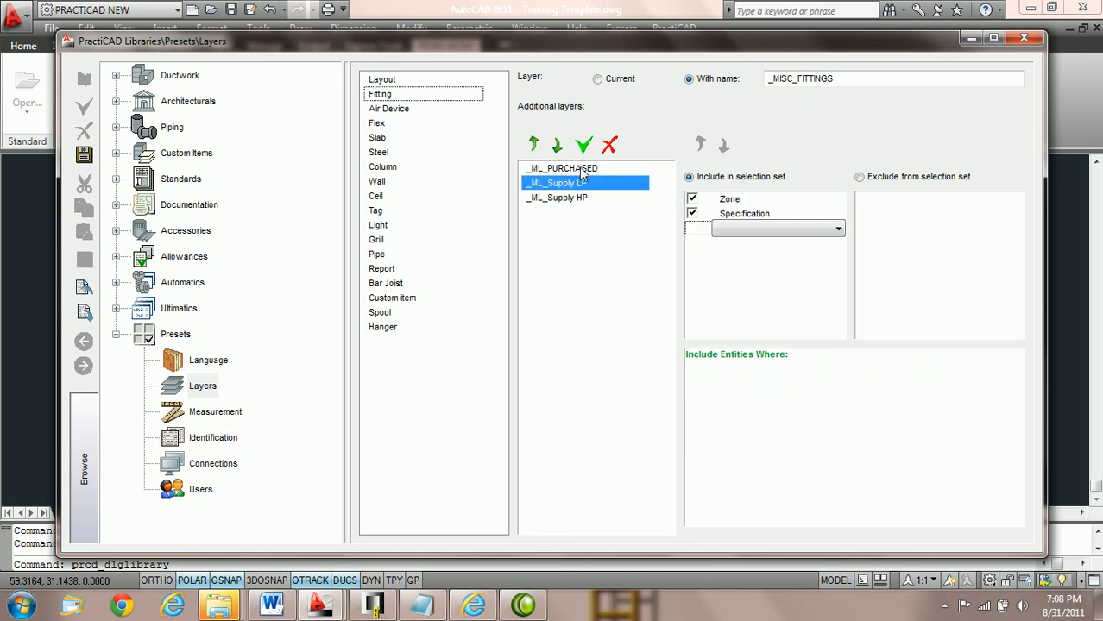
{"action": "left_click", "coordinate": [582, 170]}
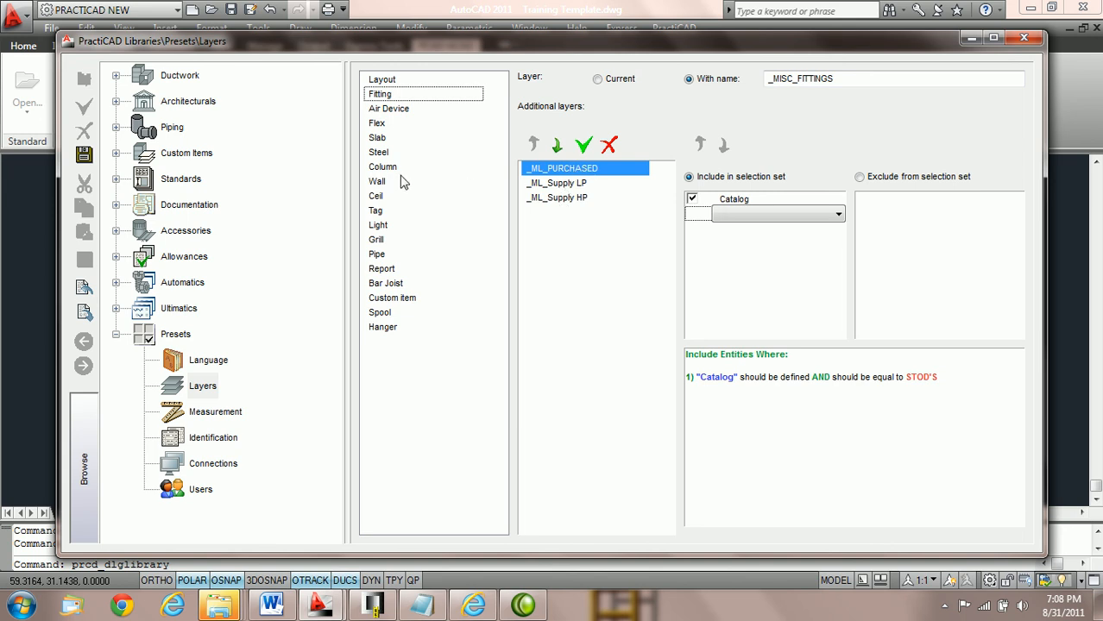
{"action": "left_click", "coordinate": [86, 159]}
{"action": "left_click", "coordinate": [1025, 40]}
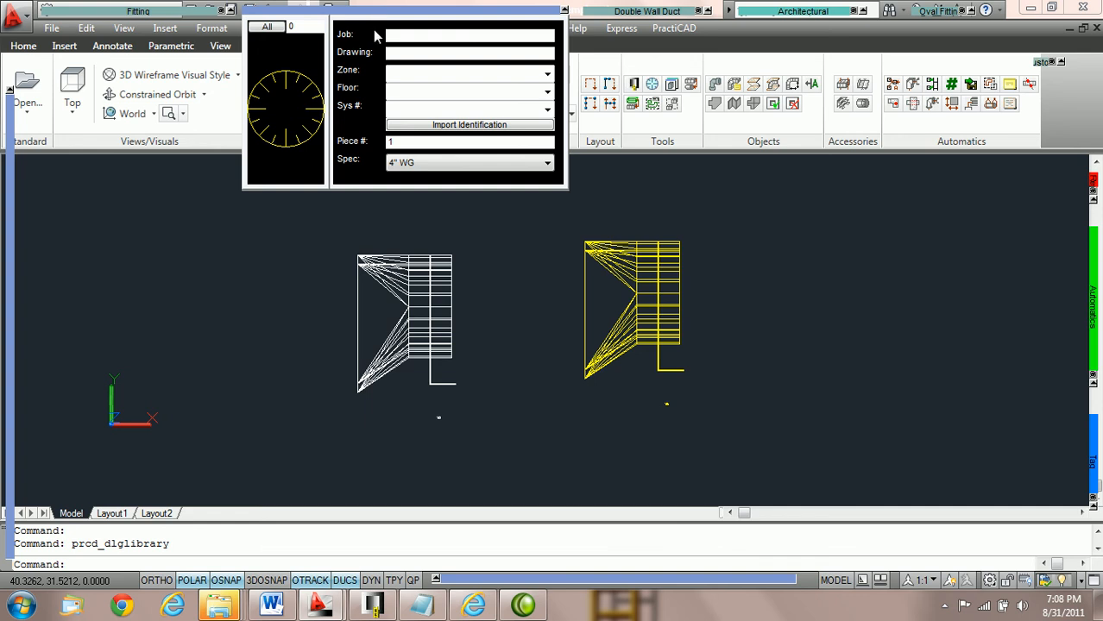
Step: Reselect Supply as the zone for new fittings after closing the library
{"action": "left_click", "coordinate": [547, 75]}
{"action": "left_click", "coordinate": [466, 88]}
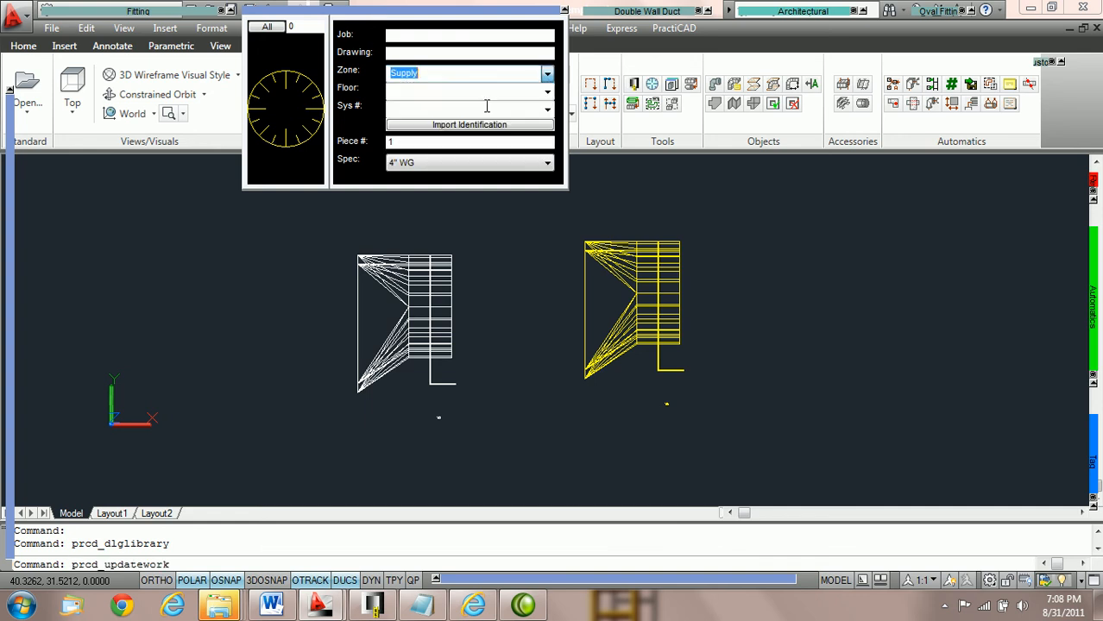
{"action": "left_click", "coordinate": [661, 267]}
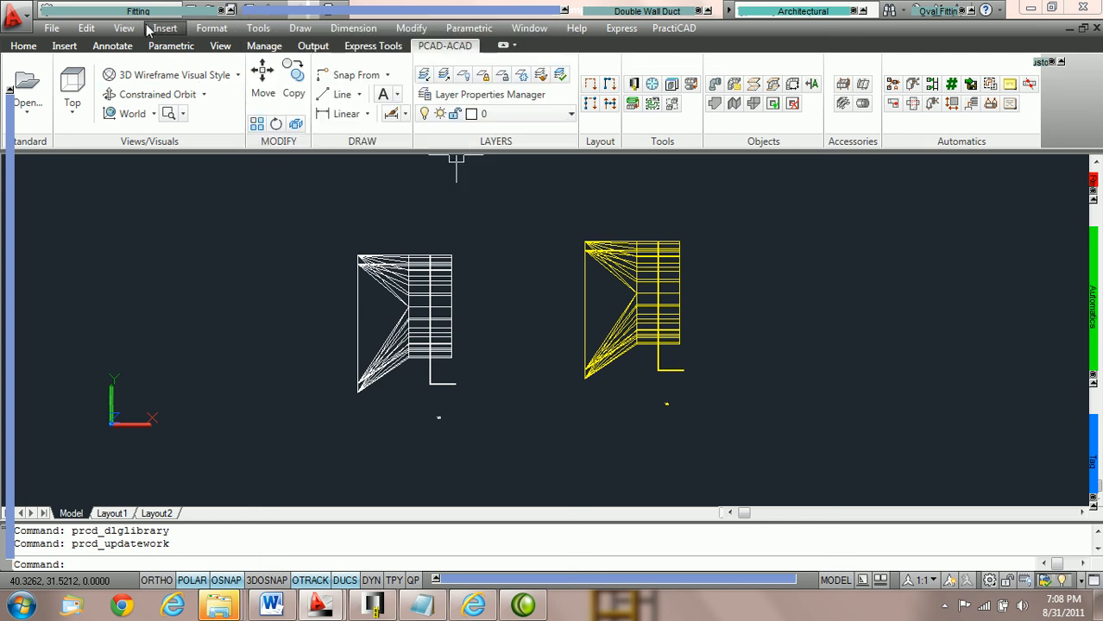
Step: Place a third 12" Stod square-to-round fitting beside the yellow one without rotation and check its layer
{"action": "mouse_move", "coordinate": [128, 12]}
{"action": "left_click", "coordinate": [85, 140]}
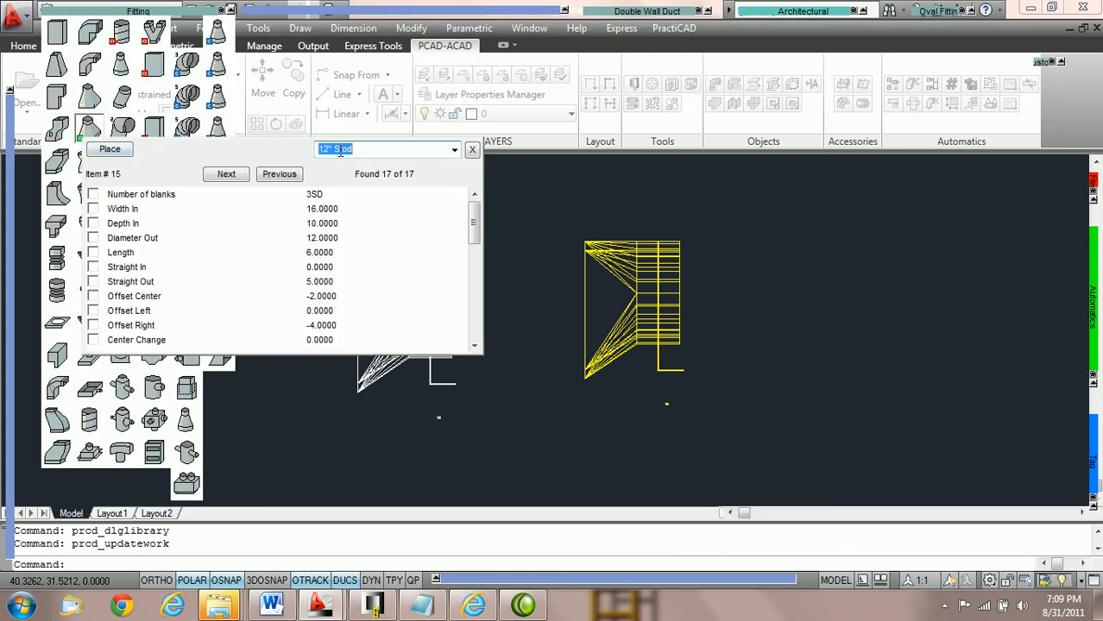
{"action": "left_click", "coordinate": [110, 150]}
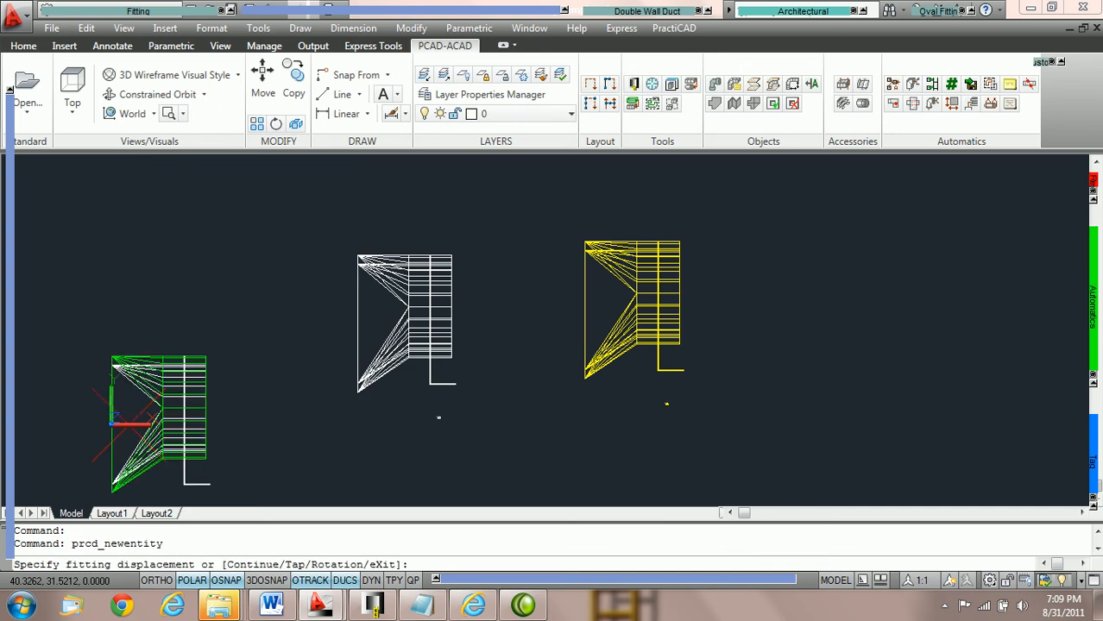
{"action": "left_click", "coordinate": [537, 311]}
{"action": "key", "text": "Return"}
{"action": "key", "text": "Return"}
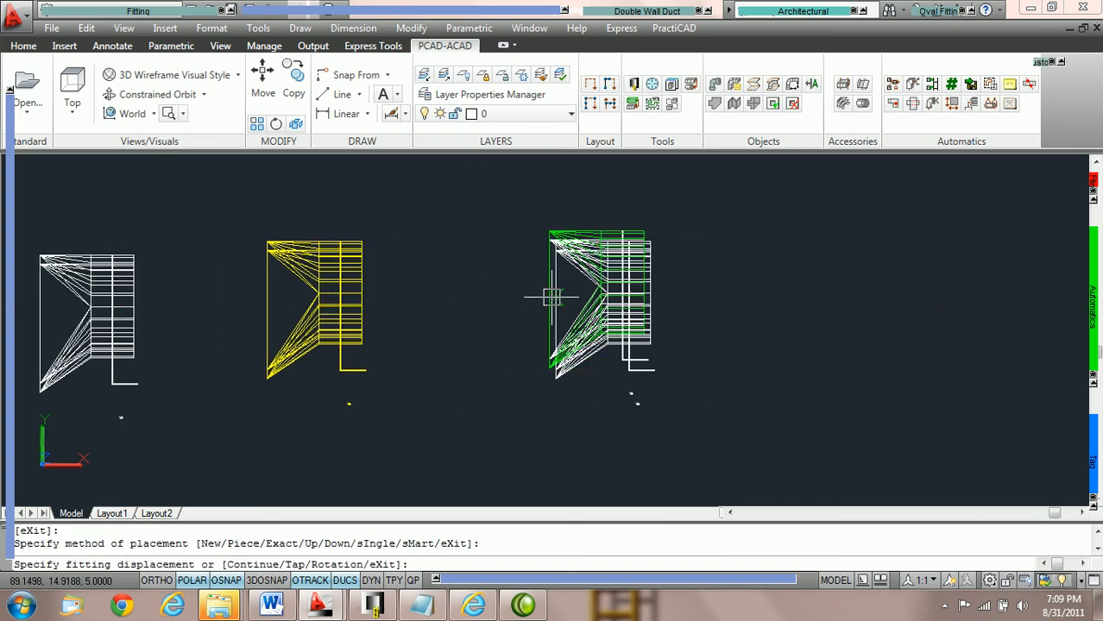
{"action": "key", "text": "Escape"}
{"action": "left_click", "coordinate": [622, 271]}
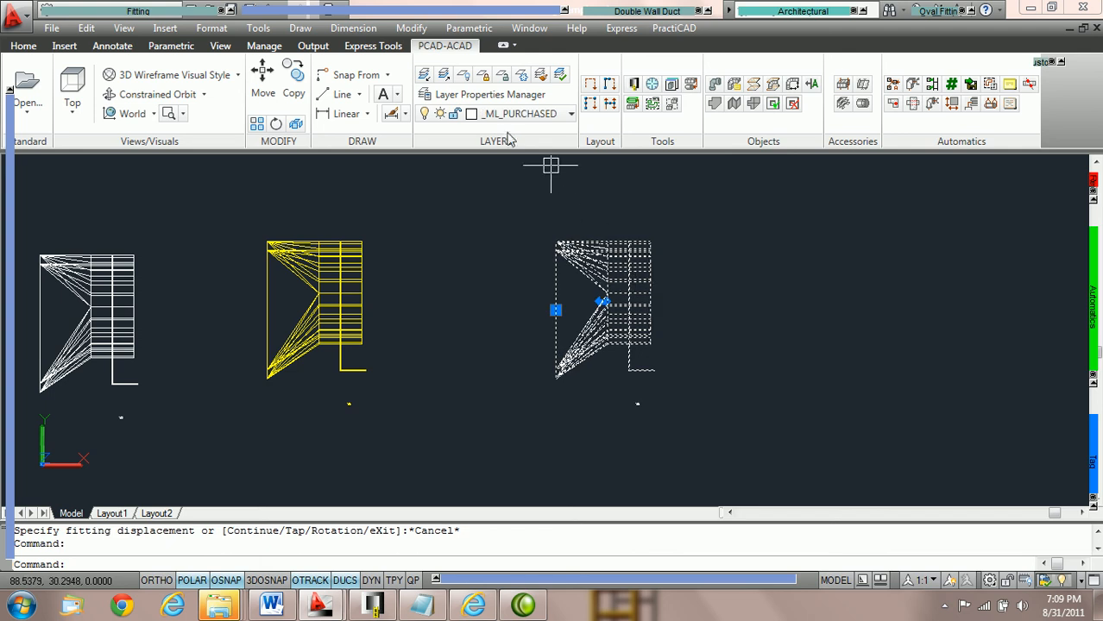
Step: Place a straight single-wall rectangular duct, 36 x 18 and 56 long, beside the white Stod square-to-round fitting without rotation
{"action": "key", "text": "Escape"}
{"action": "middle_click_drag", "start_coordinate": [647, 277], "coordinate": [365, 294]}
{"action": "left_click", "coordinate": [135, 12]}
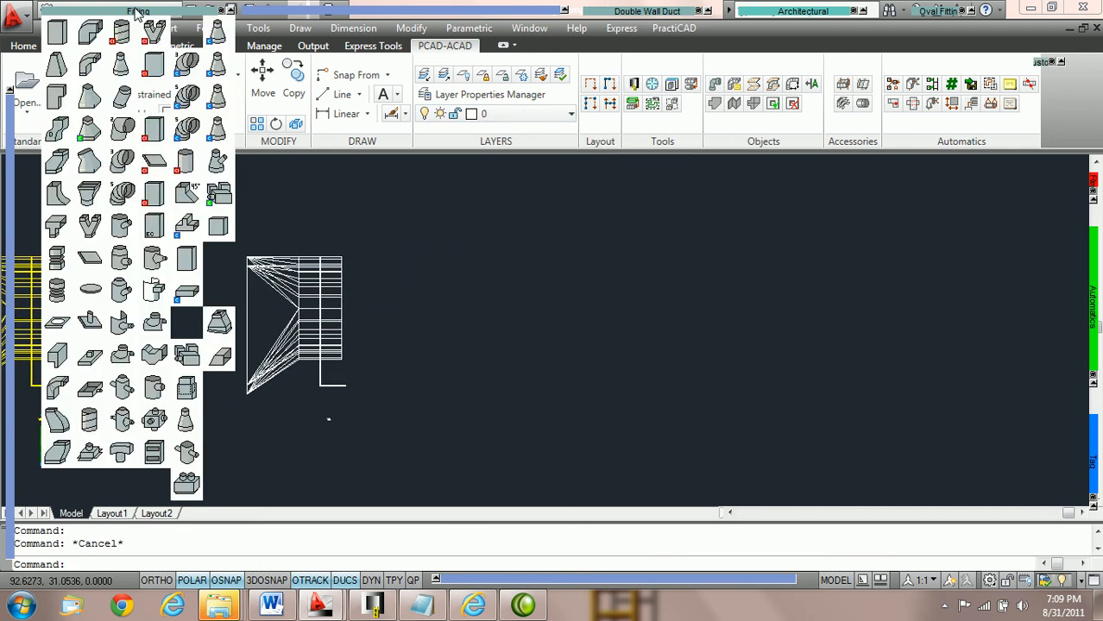
{"action": "left_click", "coordinate": [56, 35]}
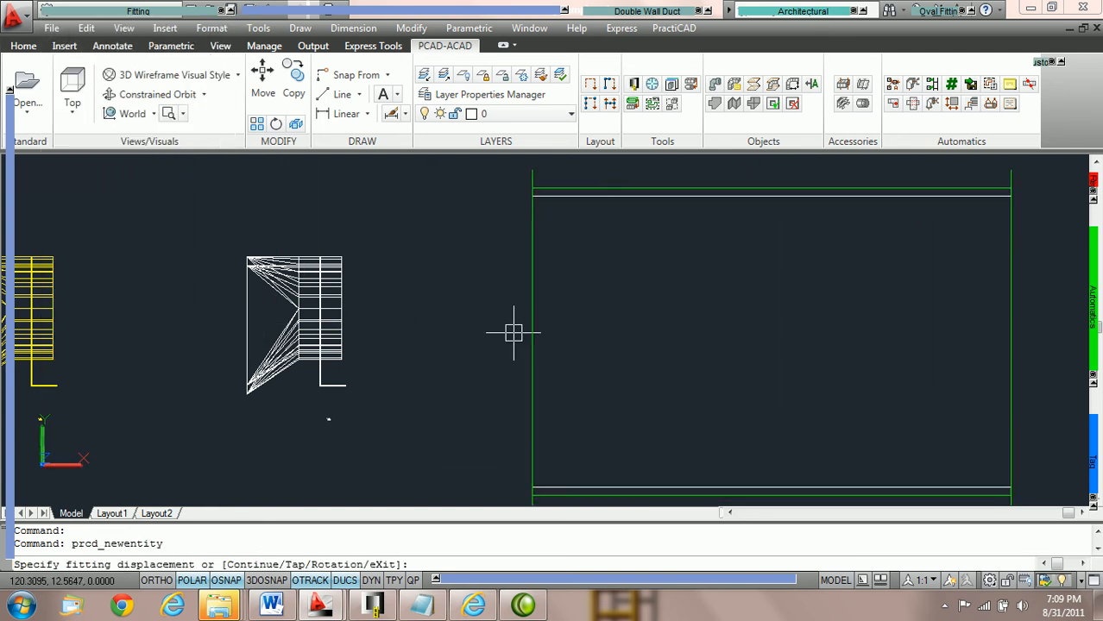
{"action": "left_click", "coordinate": [428, 331]}
{"action": "left_click", "coordinate": [488, 333]}
{"action": "left_click", "coordinate": [496, 334]}
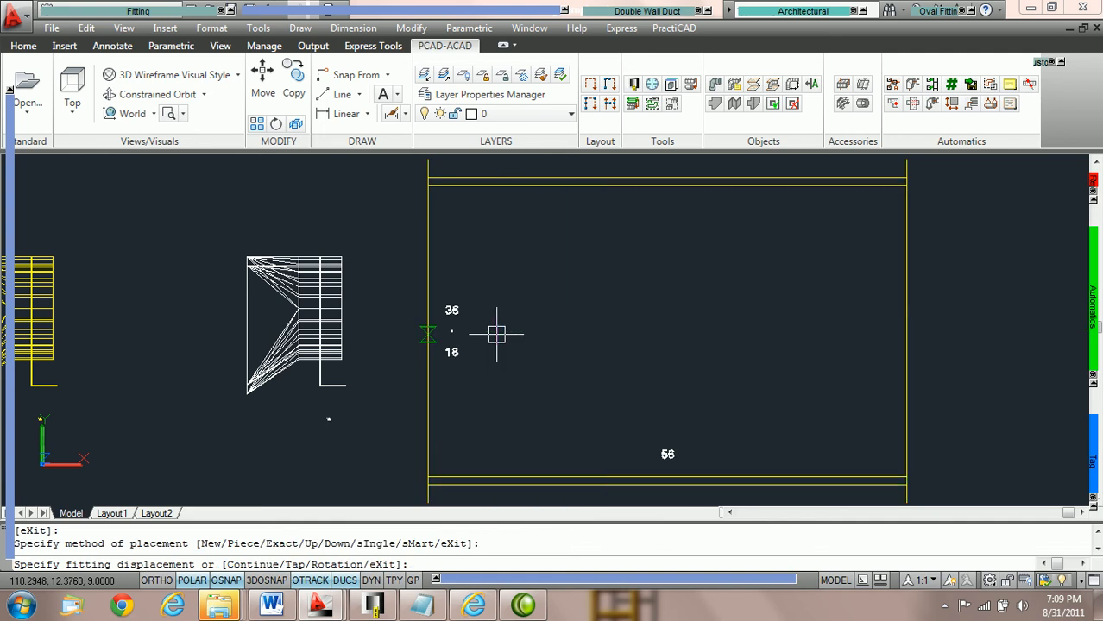
{"action": "key", "text": "Escape"}
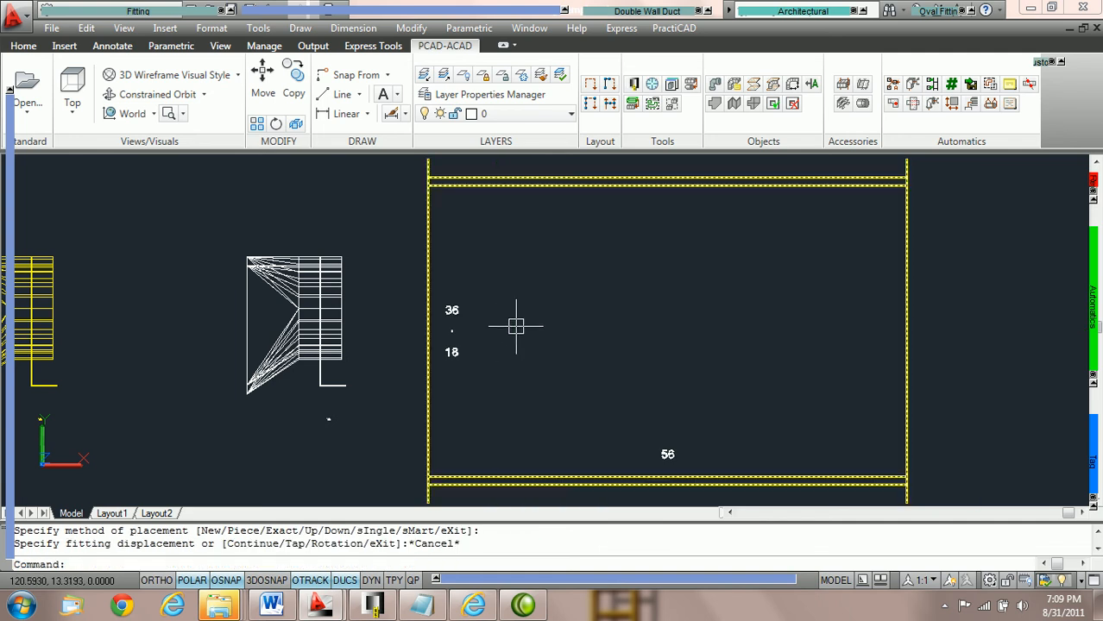
Step: Select the new rectangular duct to check which layer it was assigned, and clear the selection
{"action": "left_click", "coordinate": [587, 181]}
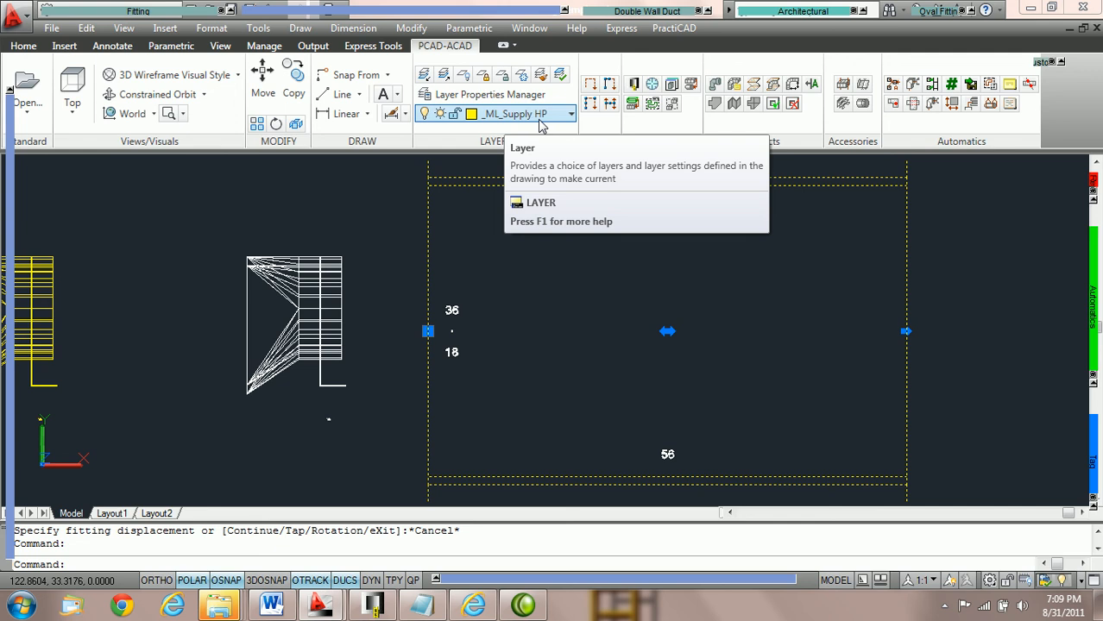
{"action": "scroll", "coordinate": [509, 344], "scroll_direction": "down", "scroll_amount": 2}
{"action": "key", "text": "Escape"}
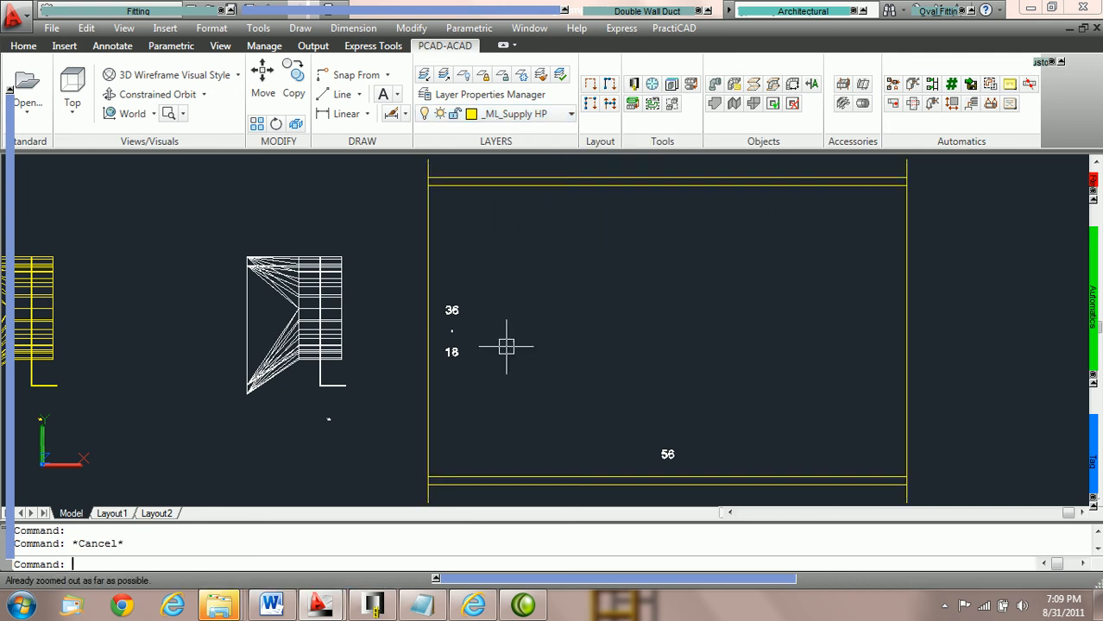